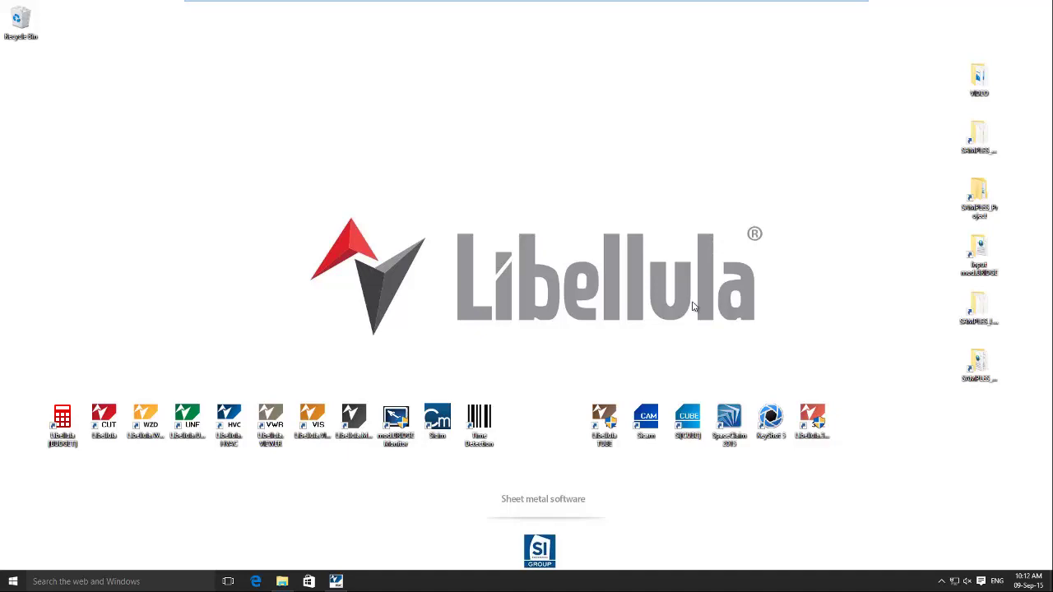
Switch to Libellula, open its HVAC module and show the rectangular duct library
left_click(336, 581)
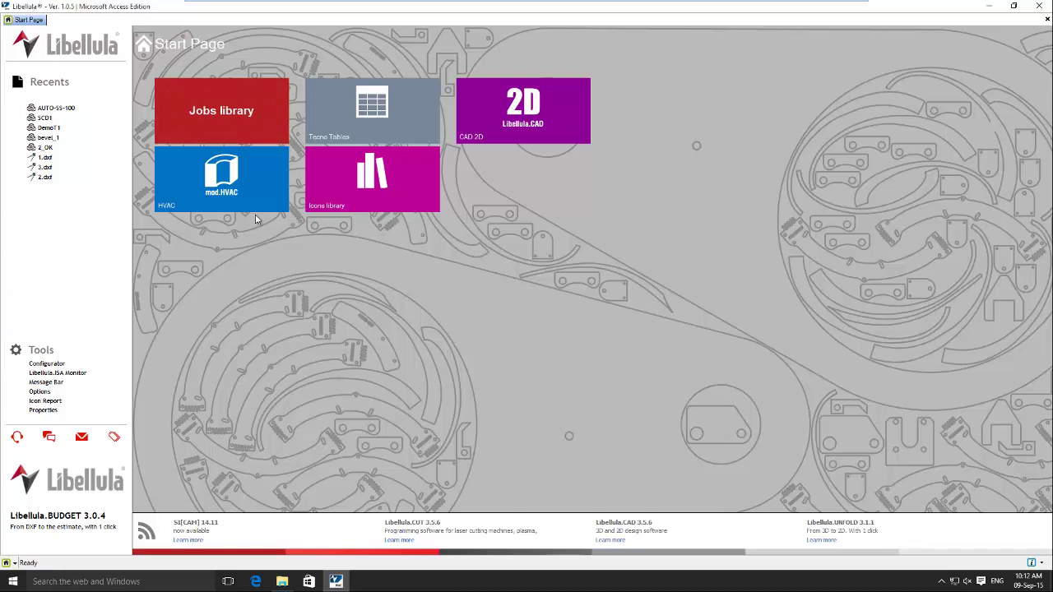
left_click(237, 190)
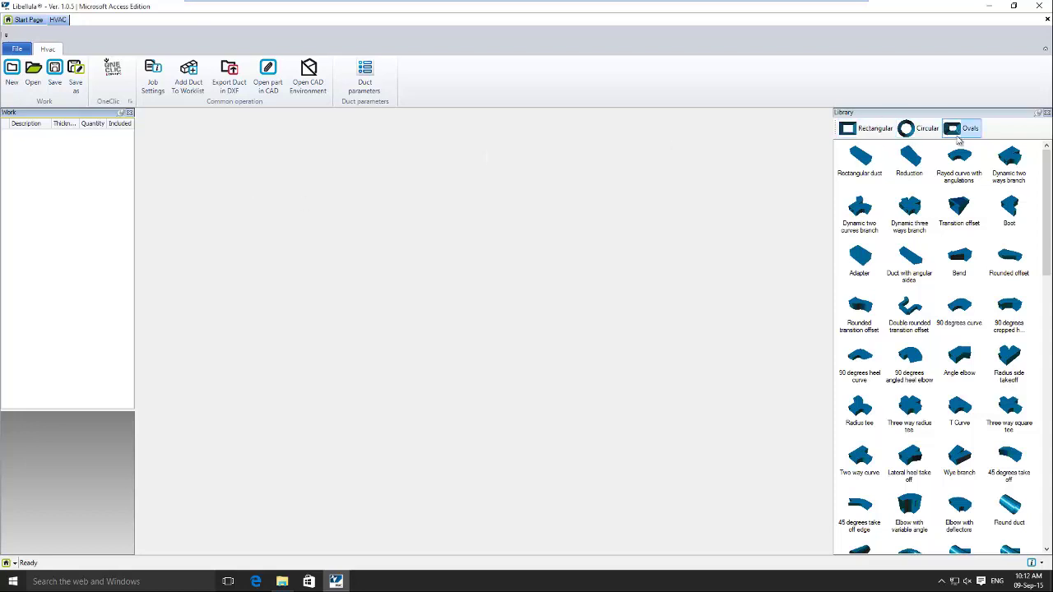
left_click(863, 136)
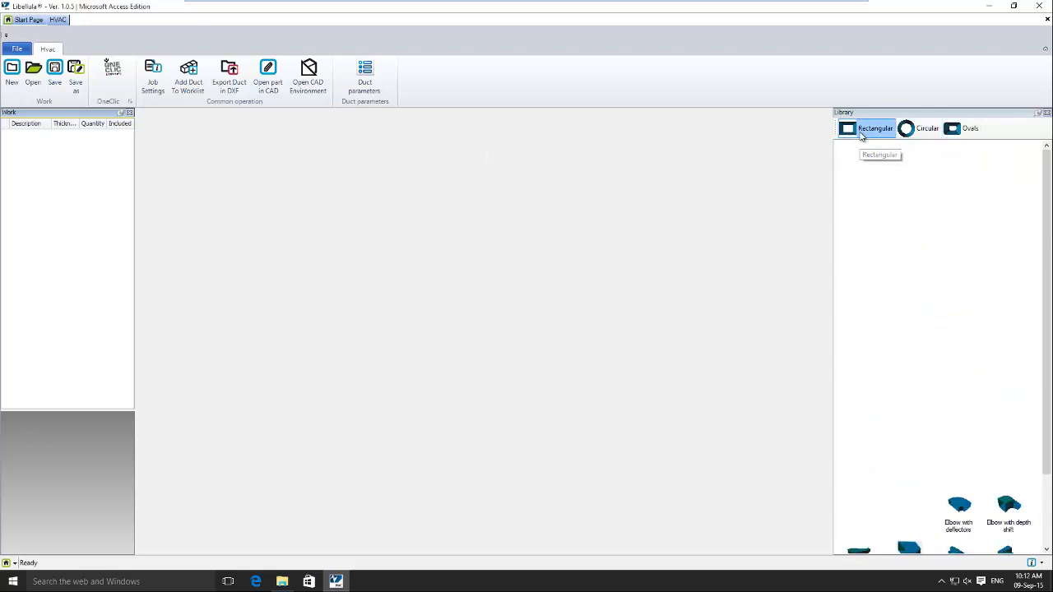
left_click(923, 136)
left_click(870, 136)
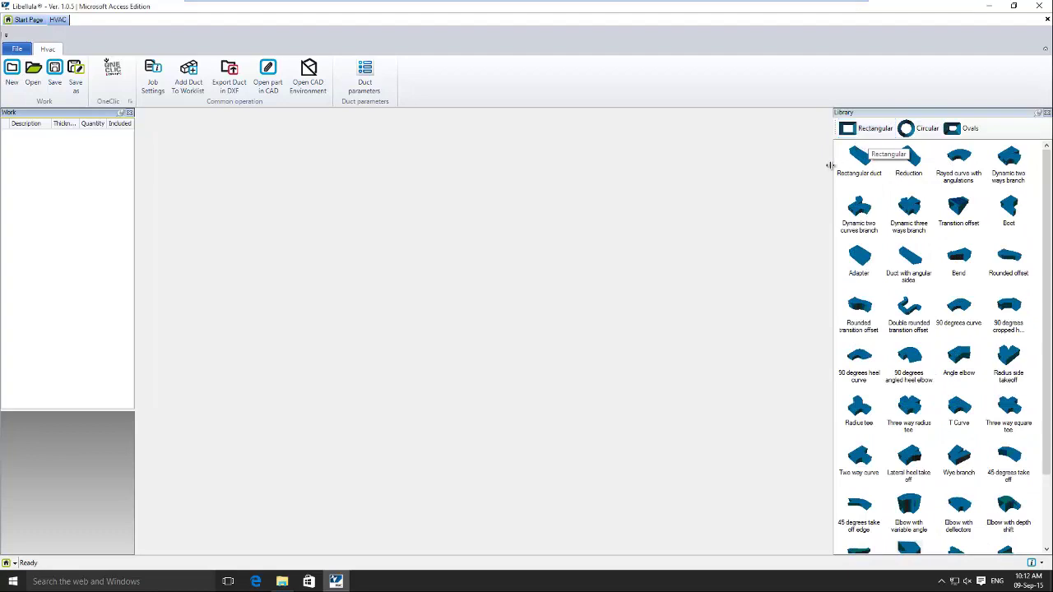
Load the Rayed curve with angulations duct from the library into the duct editor
mouse_move(1047, 206)
left_mouse_down()
mouse_move(1048, 278)
mouse_move(1049, 224)
left_mouse_up()
double_click(956, 173)
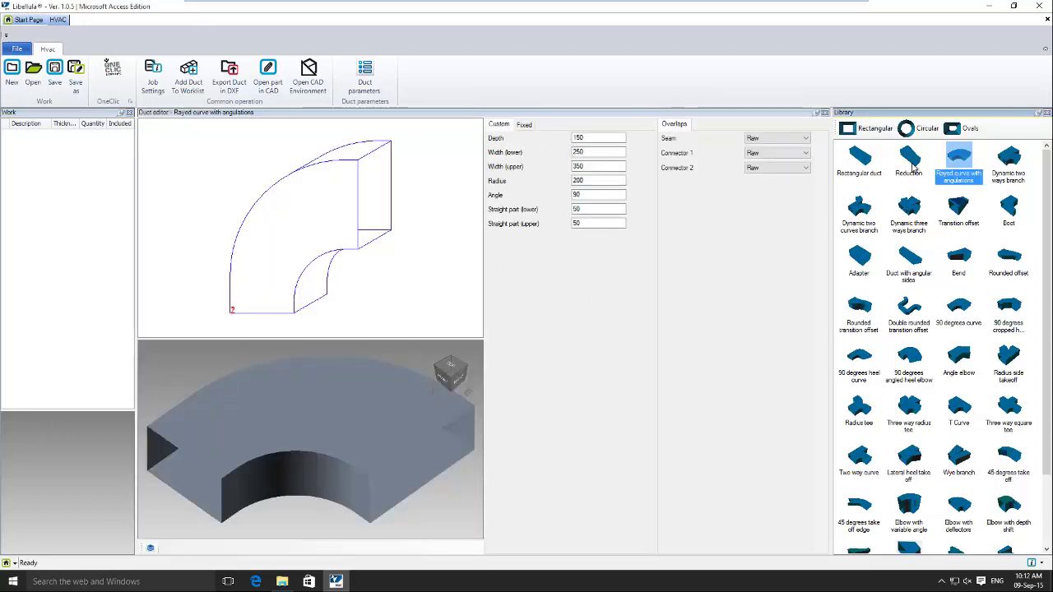
left_click(382, 190)
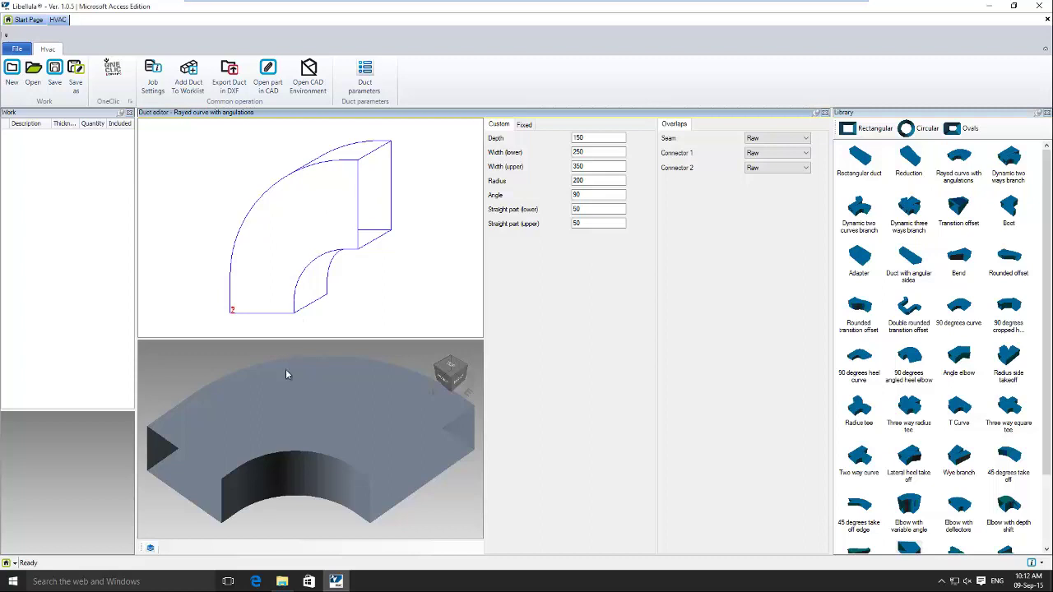
middle_click_drag(283, 388, 291, 440)
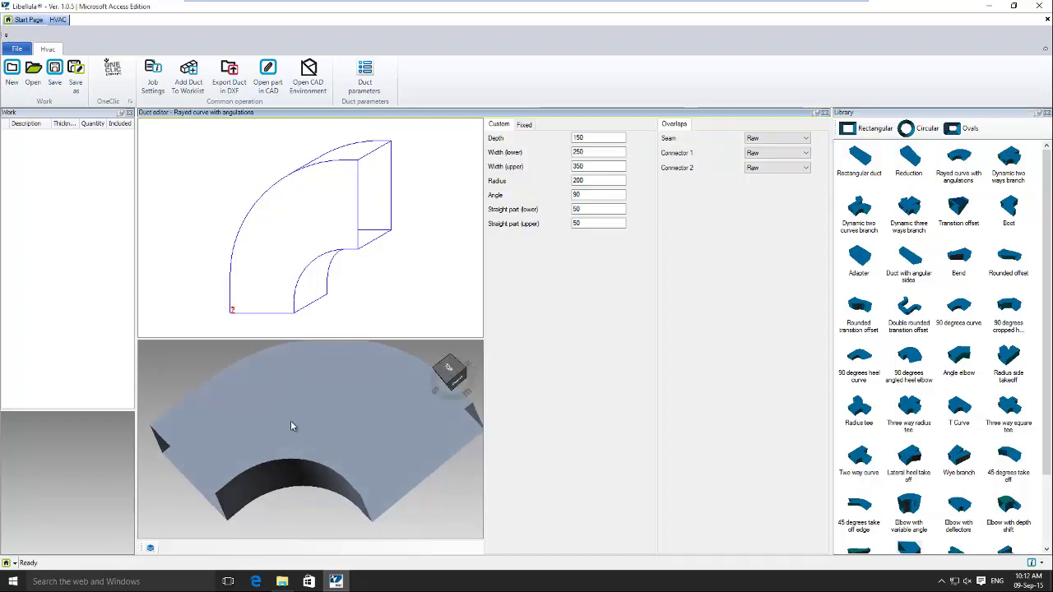
Set the curved duct's lower width to 150
left_click(601, 152)
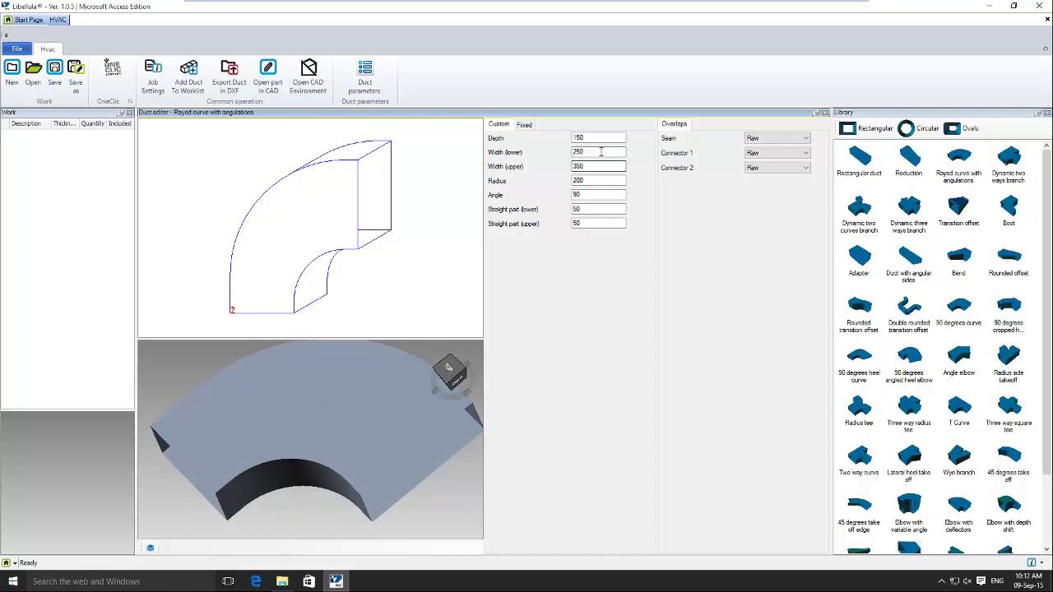
left_click(447, 230)
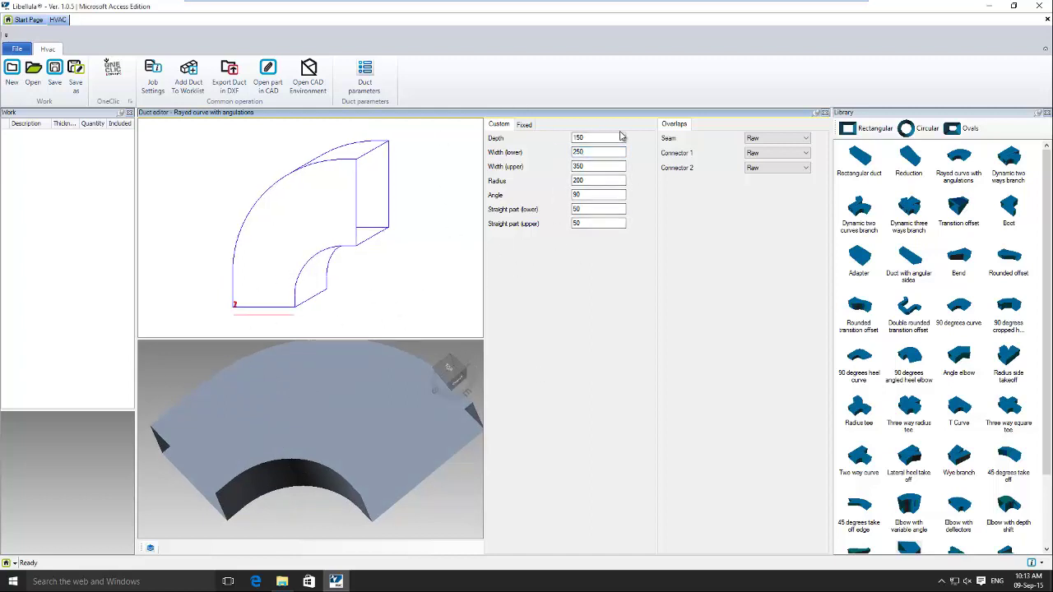
double_click(598, 153)
left_click(601, 165)
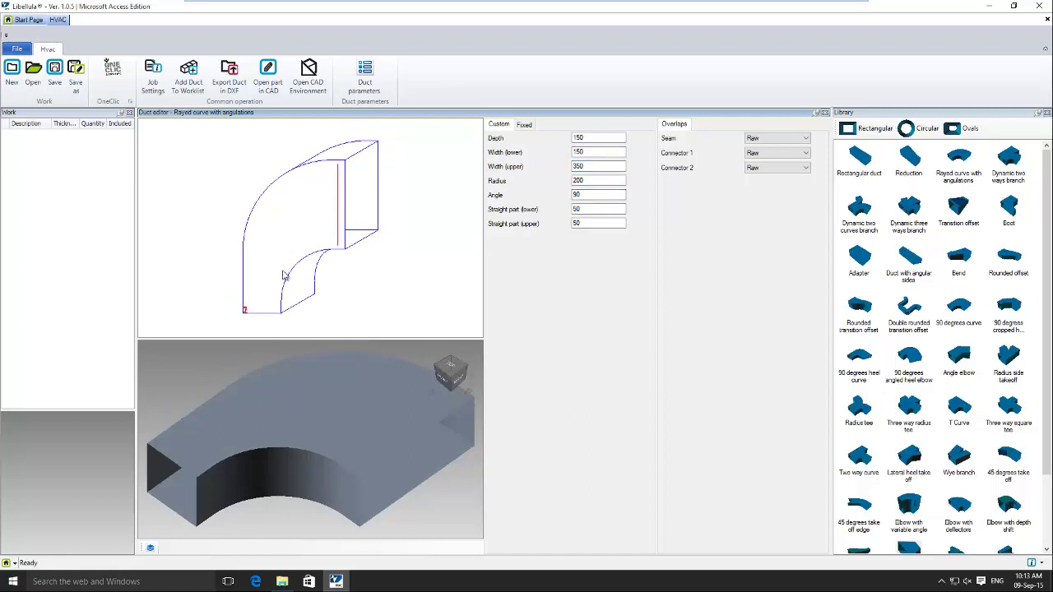
mouse_move(305, 430)
middle_mouse_down()
mouse_move(285, 420)
mouse_move(298, 427)
middle_mouse_up()
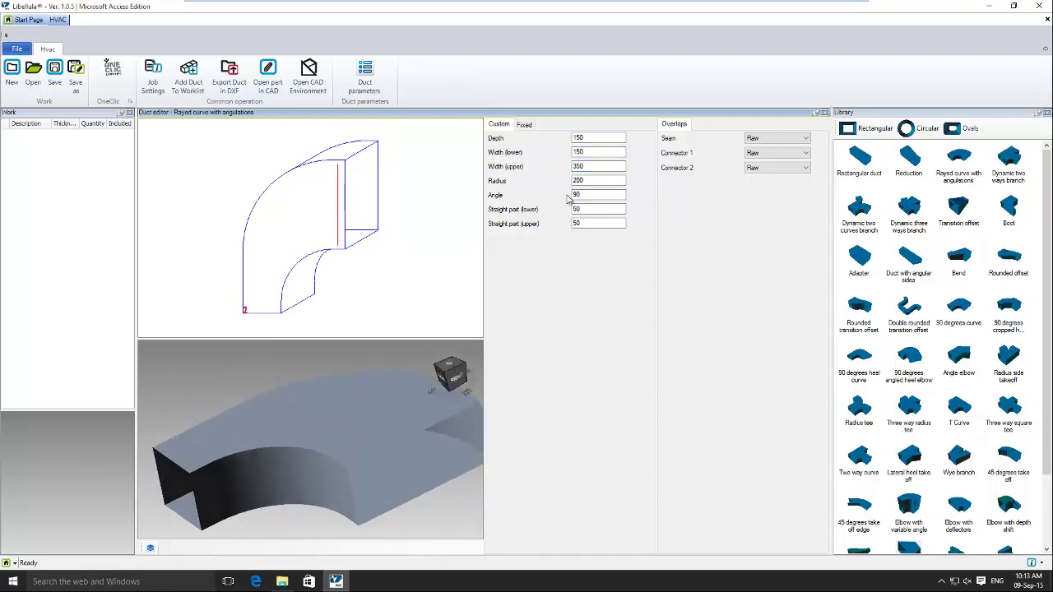
Set the curved duct's upper width to 500
double_click(599, 166)
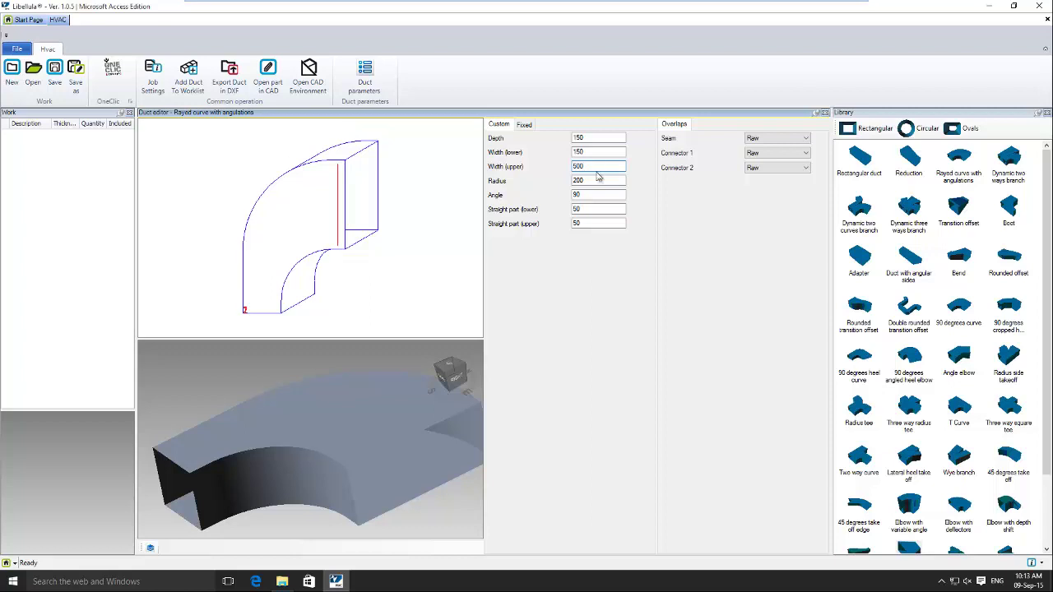
type("500")
left_click(592, 179)
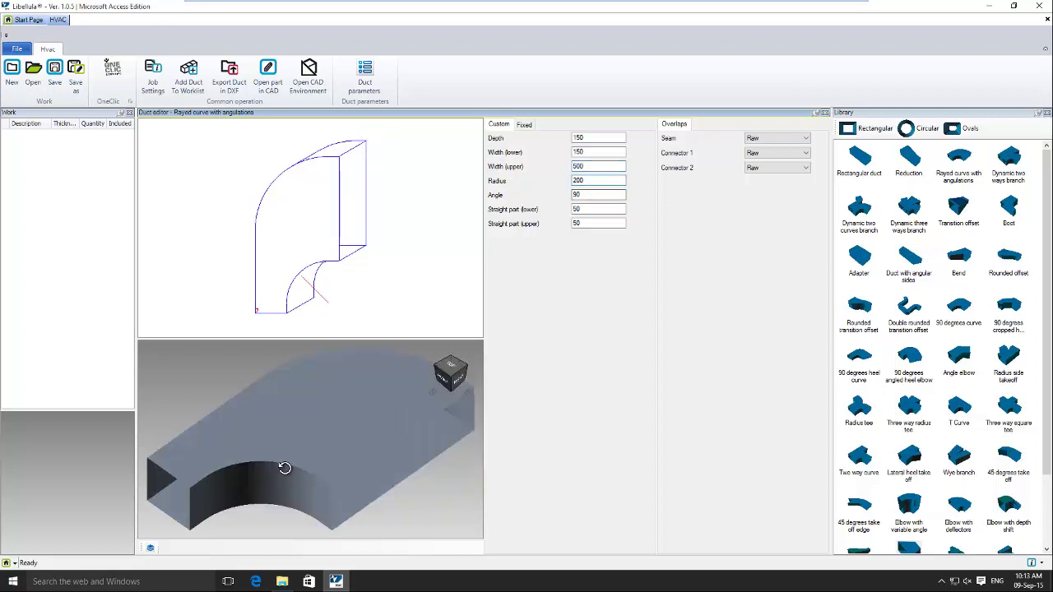
middle_click_drag(282, 463, 293, 486)
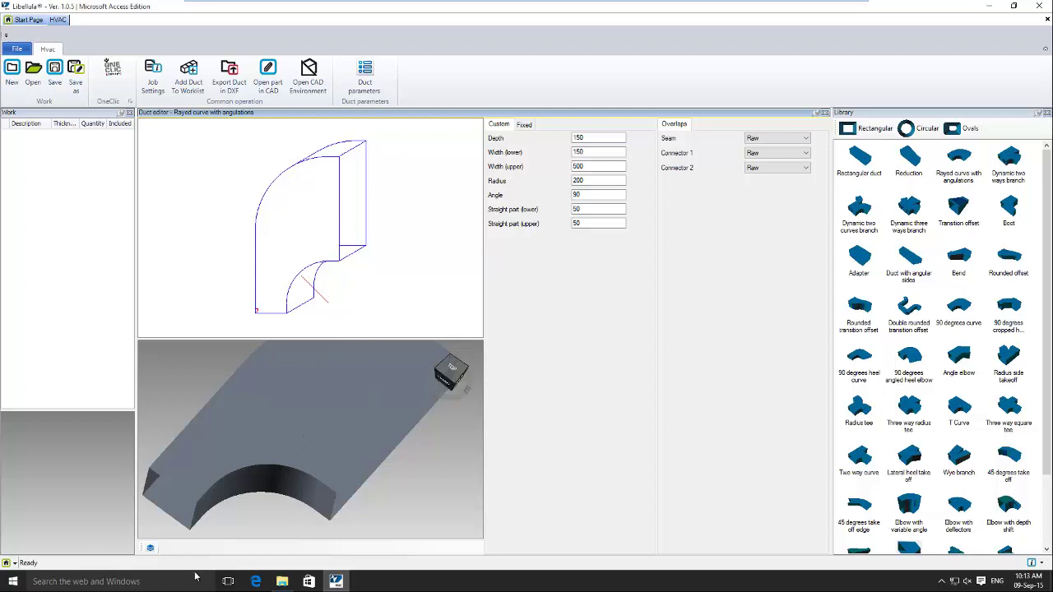
Display the duct's unfolded flat parts and review them one by one, ending back at the first part
left_click(150, 548)
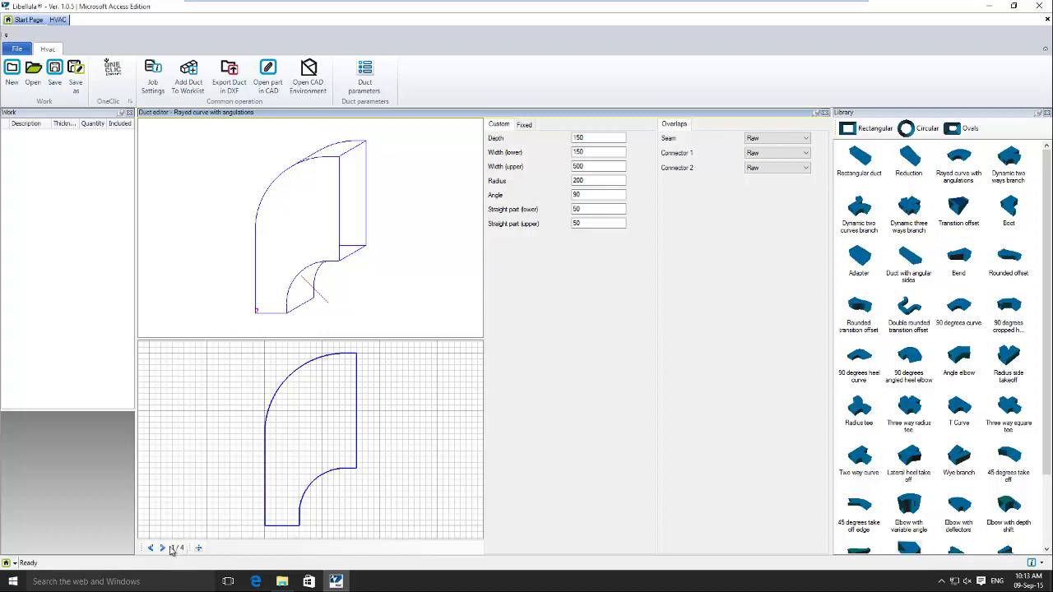
left_click(163, 548)
left_click(163, 548)
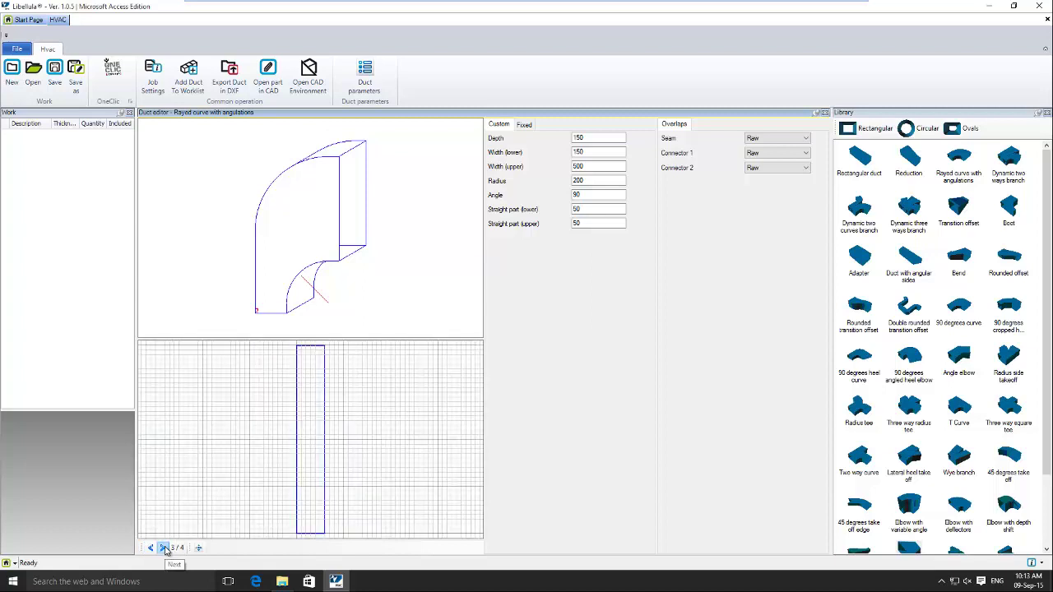
left_click(164, 548)
left_click(152, 549)
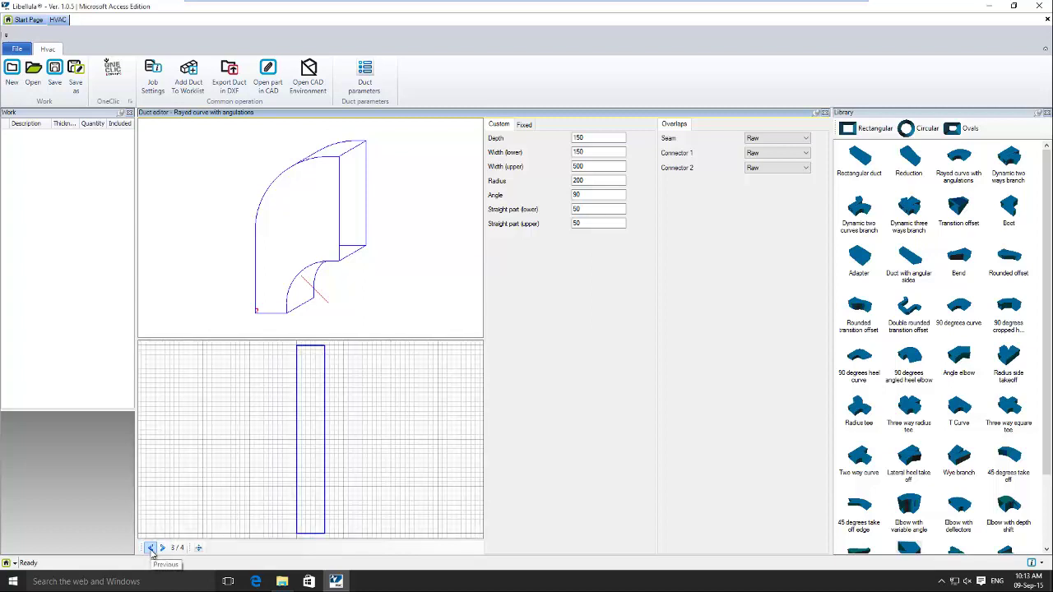
left_click(151, 548)
left_click(151, 548)
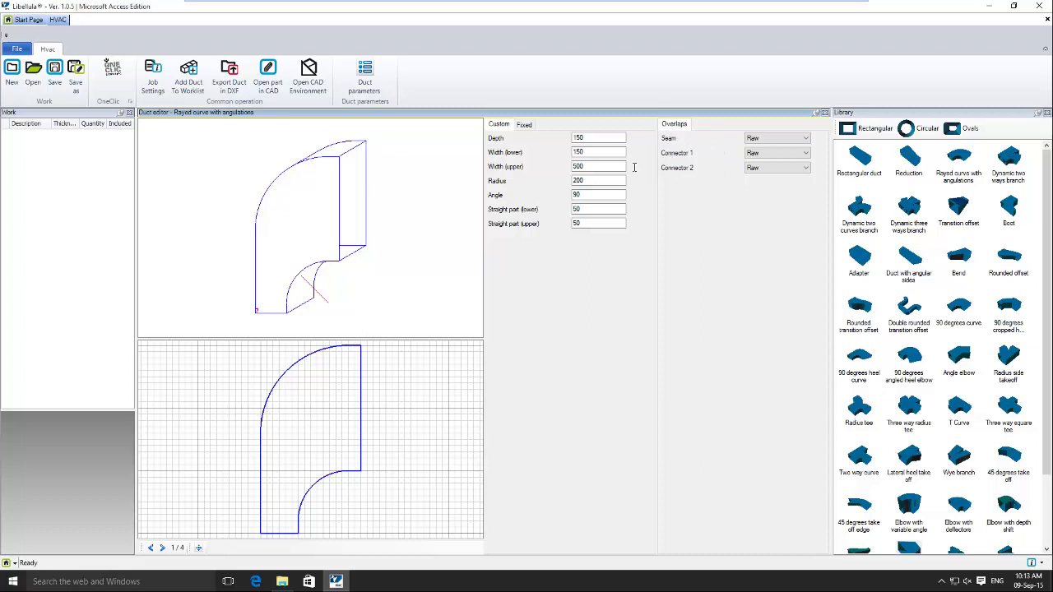
Review the seam, connector and notch definitions in the duct parameters
left_click(365, 76)
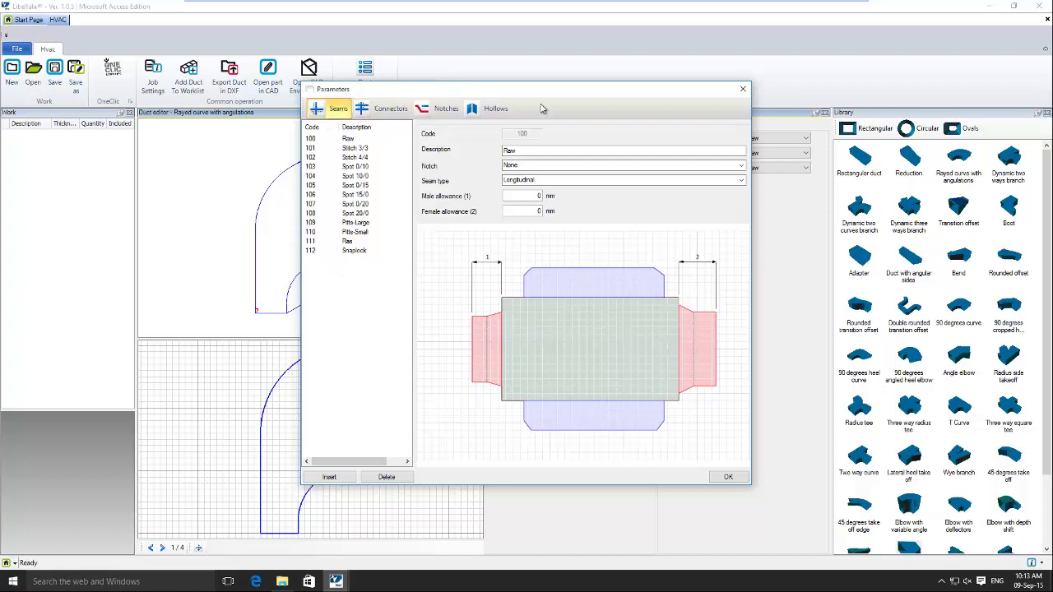
left_click(380, 109)
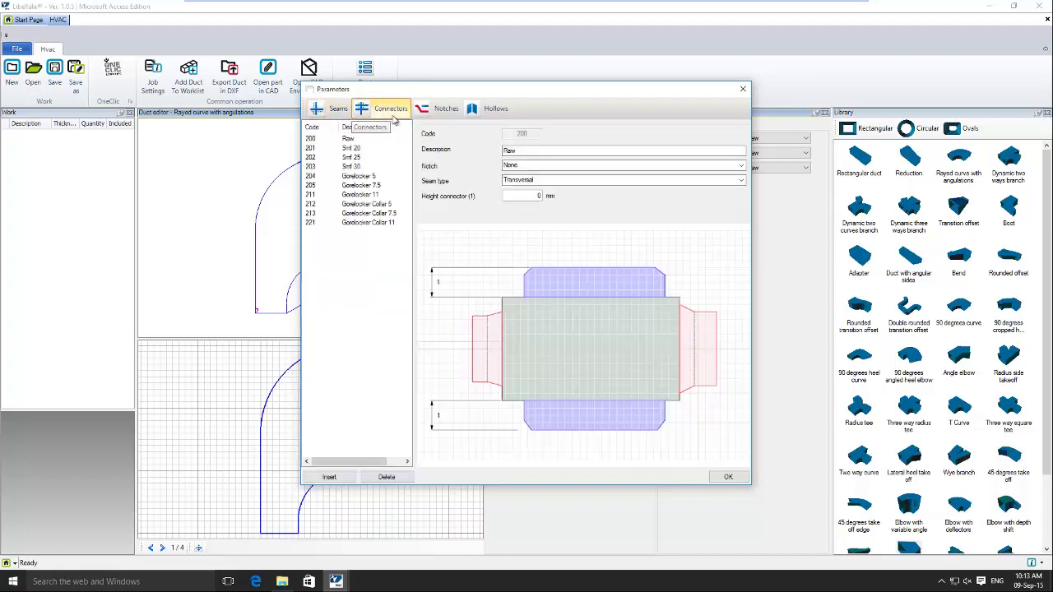
left_click(442, 114)
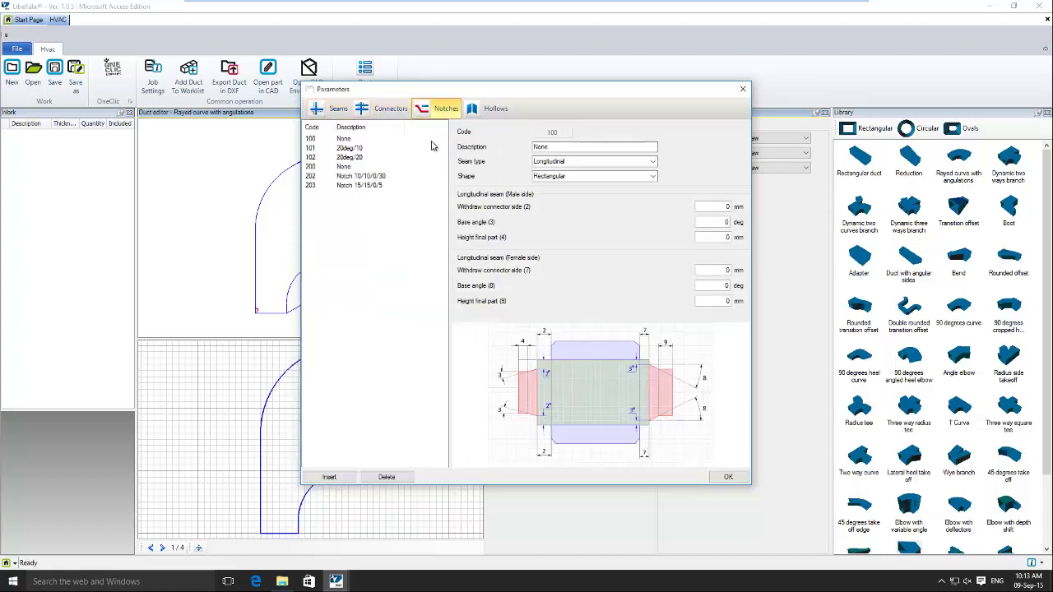
left_click(327, 115)
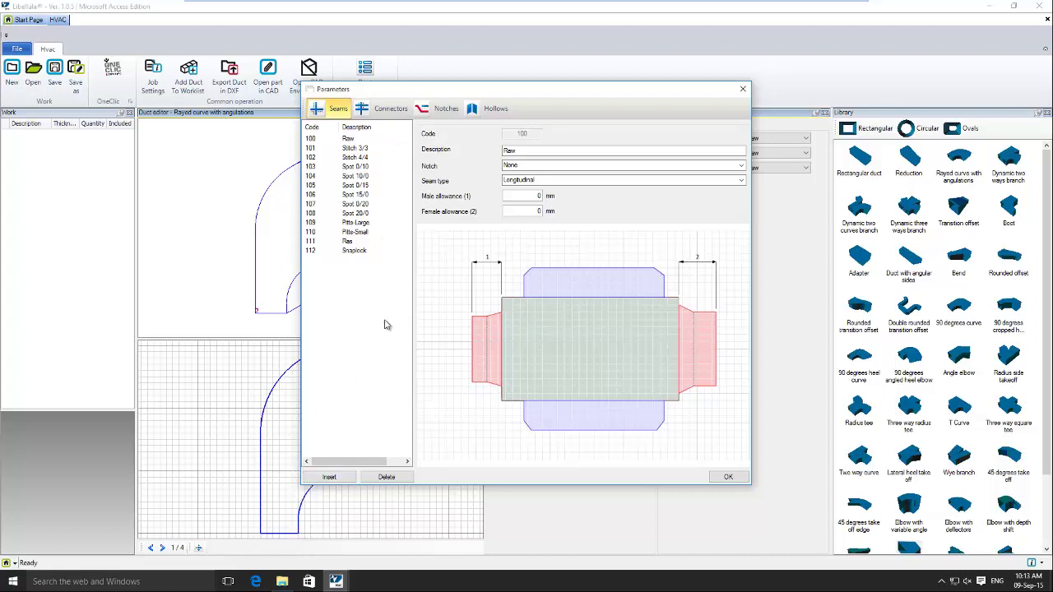
left_click(743, 89)
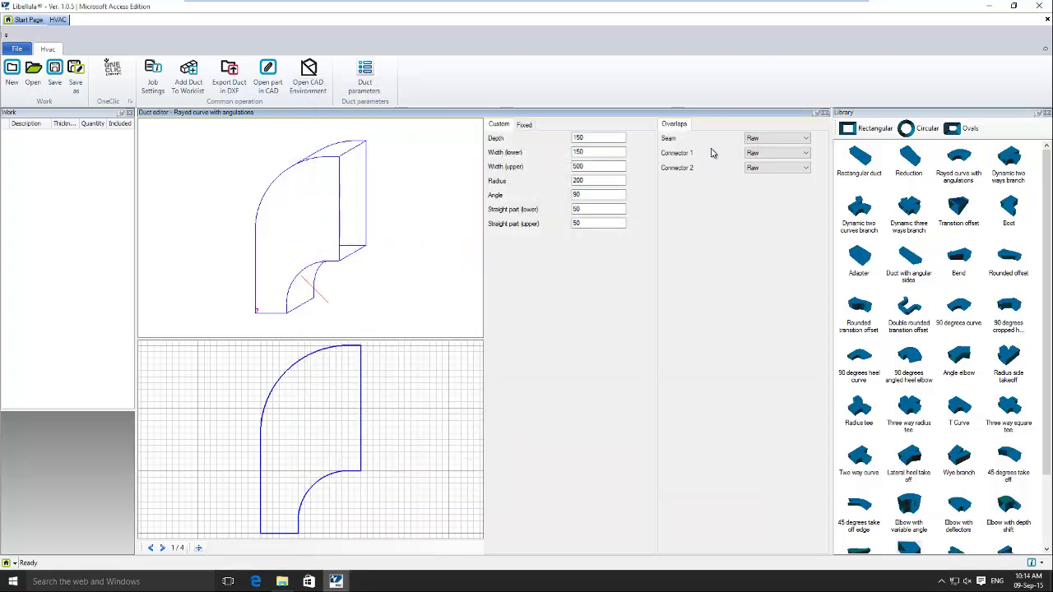
Assign the Spot 10/0 seam and the Smf 20 type for Connector 1 to the duct
left_click(769, 140)
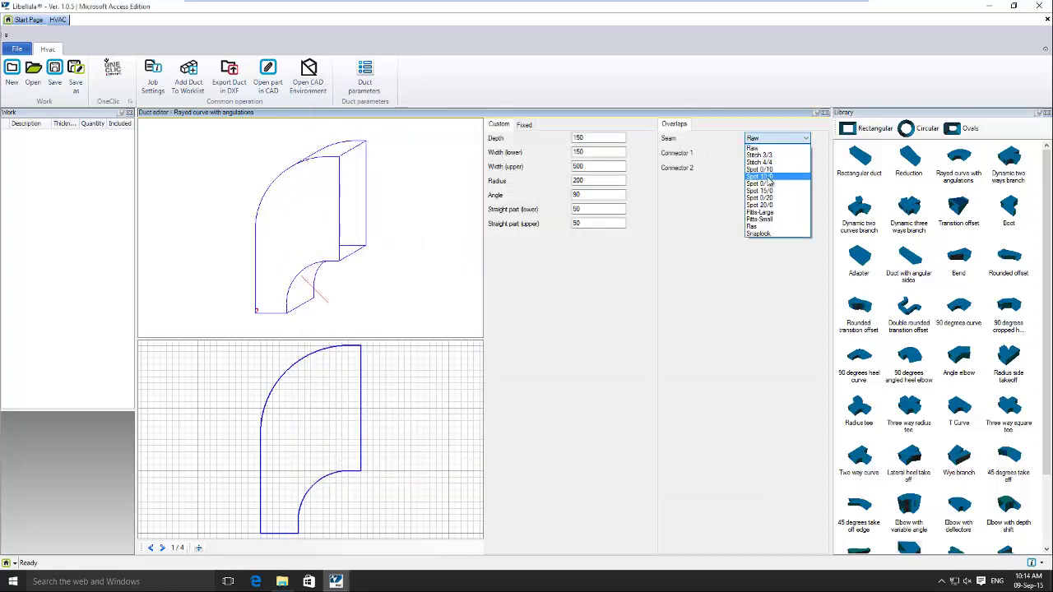
left_click(769, 178)
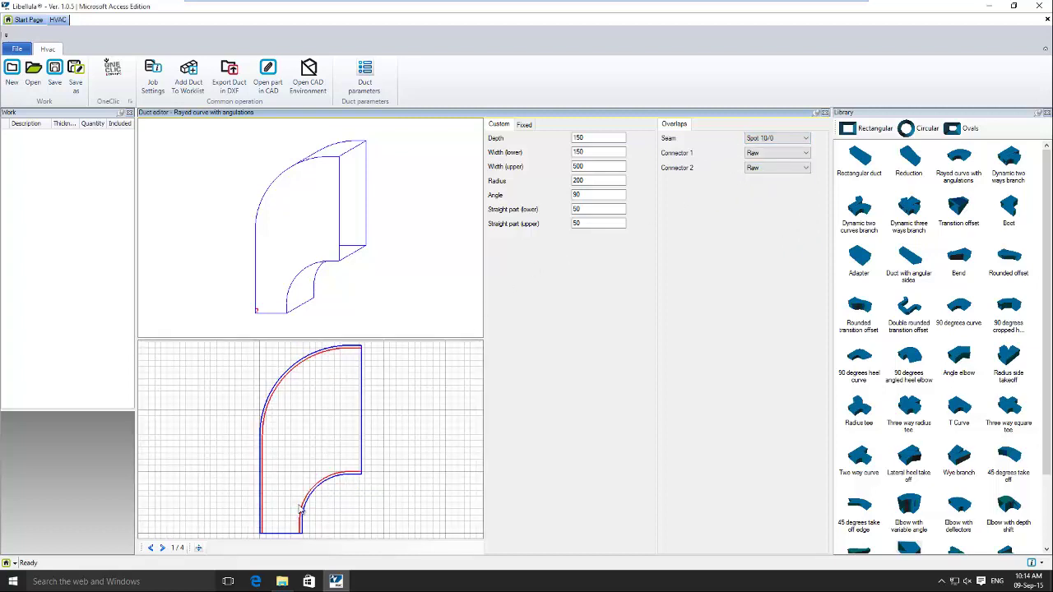
left_click(780, 155)
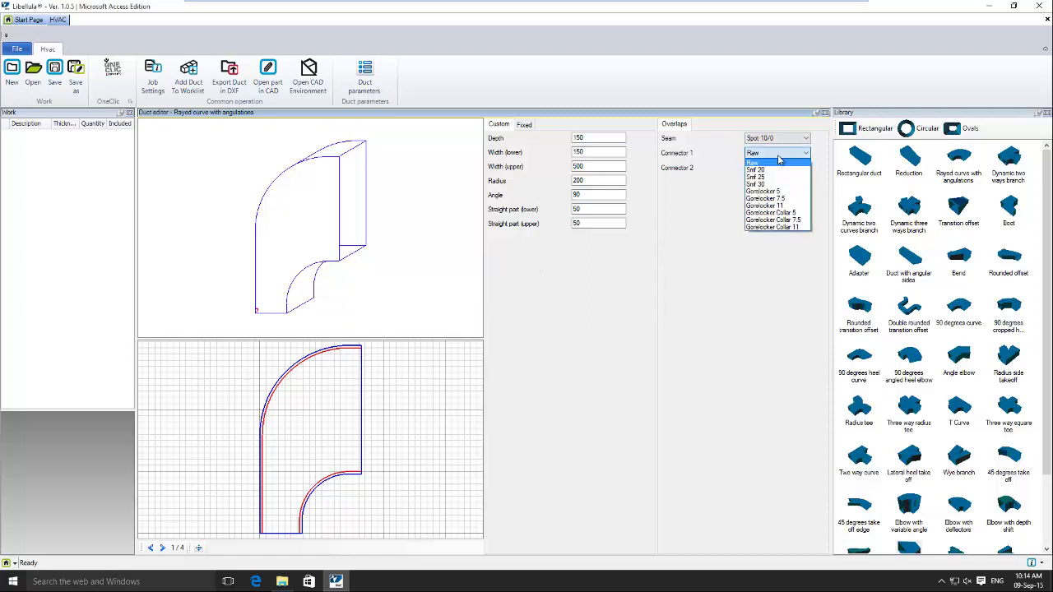
left_click(761, 170)
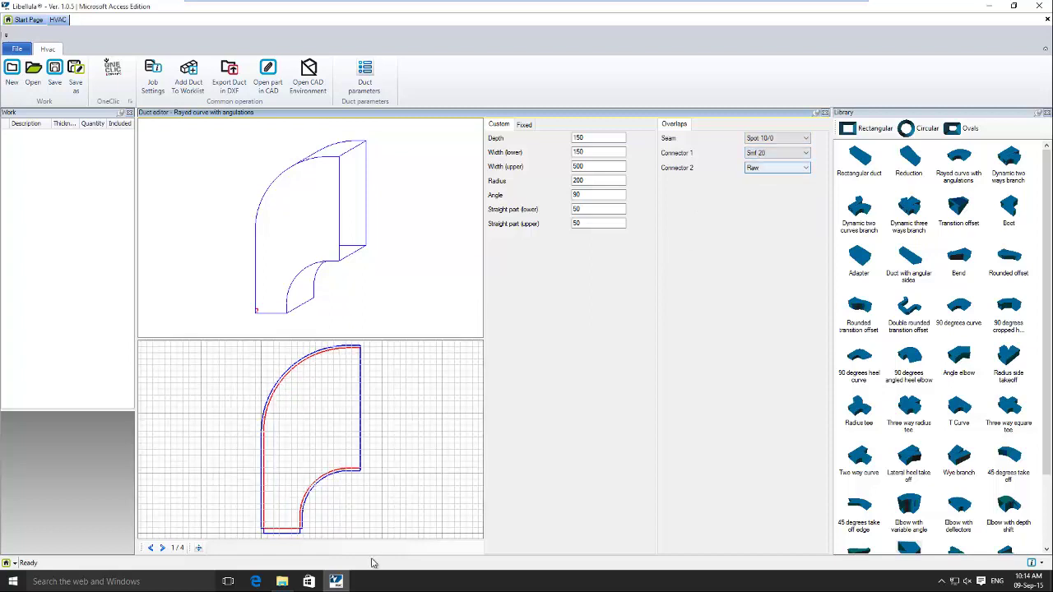
Examine the seam and connector allowances at the lower end of the first flat part
scroll(344, 514, "up", 5)
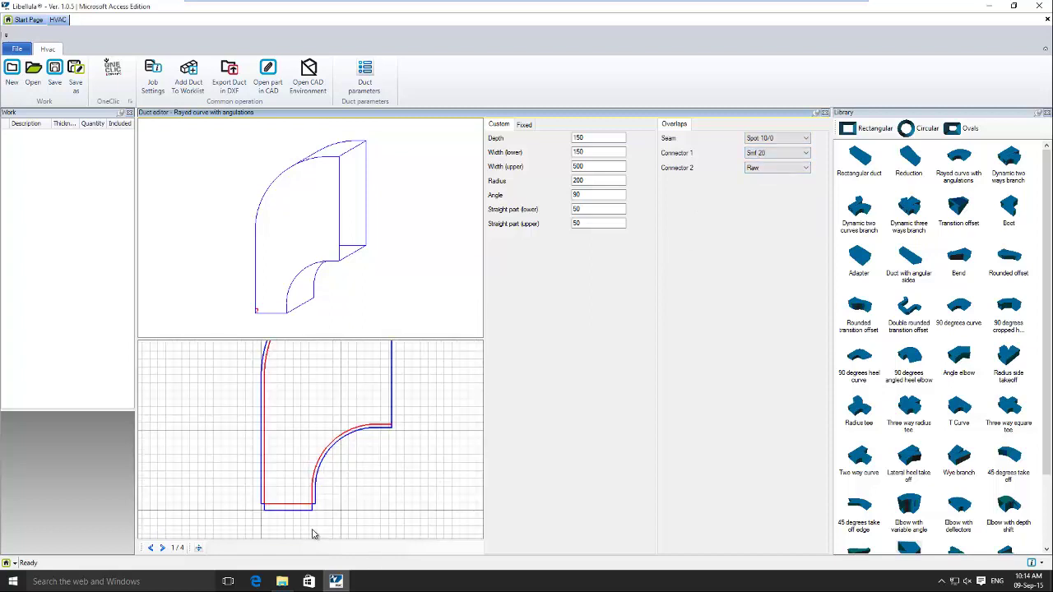
scroll(278, 521, "up", 1)
scroll(244, 488, "up", 1)
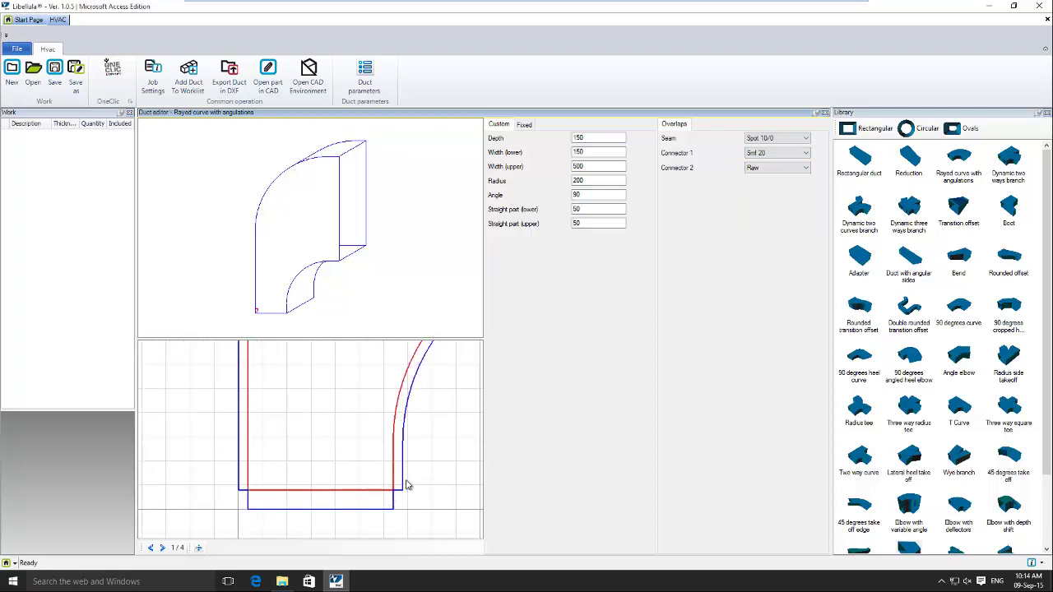
scroll(407, 486, "down", 3)
scroll(407, 460, "down", 2)
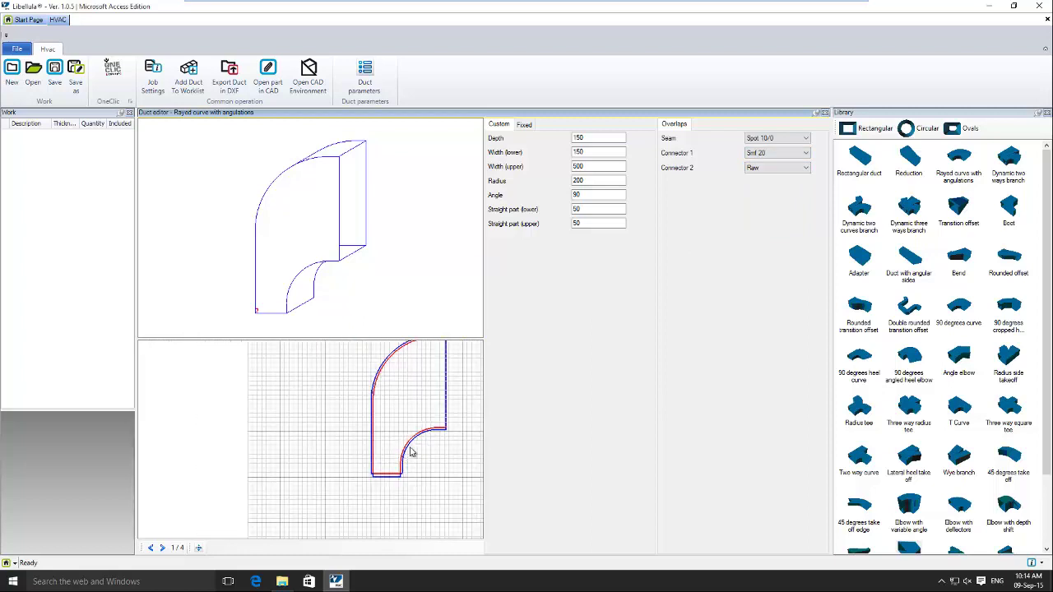
scroll(469, 381, "up", 2)
scroll(469, 380, "down", 1)
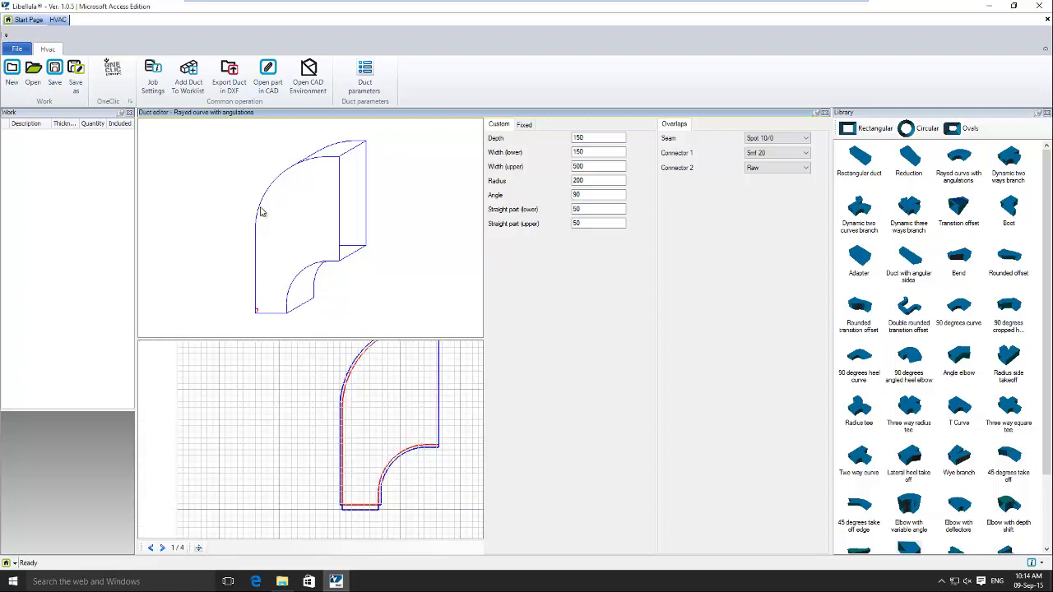
Start adding the duct to the work list, with machine Bystronic_Bysprint_3015 and material FE in the export settings
left_click(191, 79)
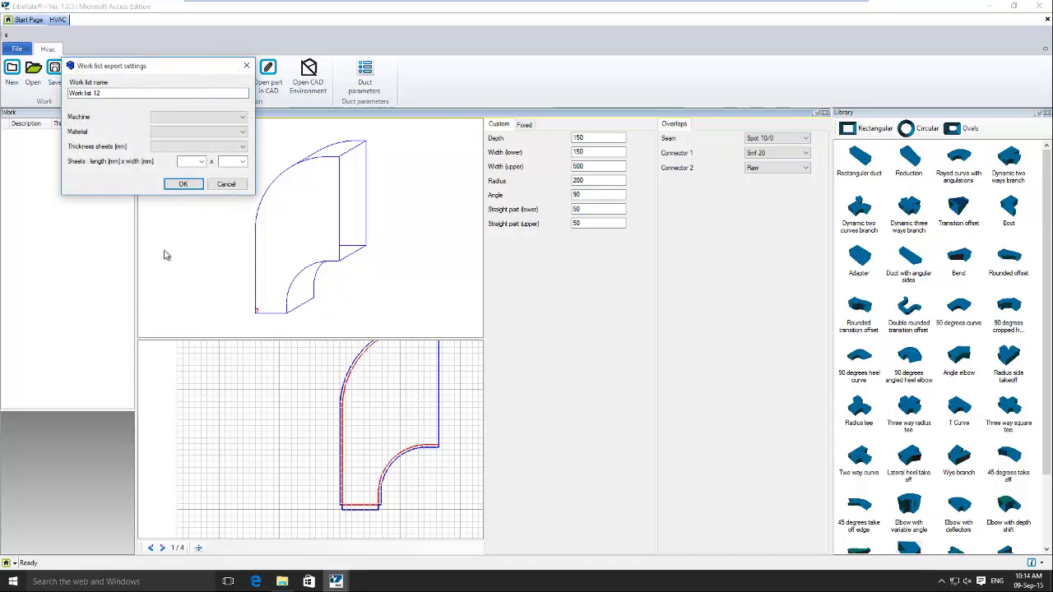
left_click(243, 117)
left_click(229, 127)
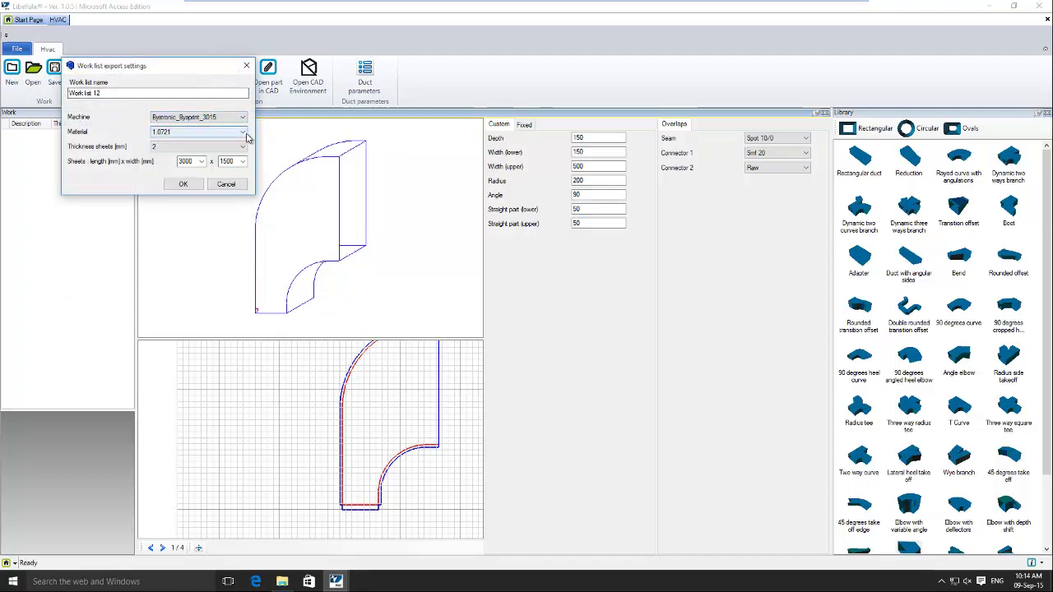
left_click(243, 133)
left_click(200, 164)
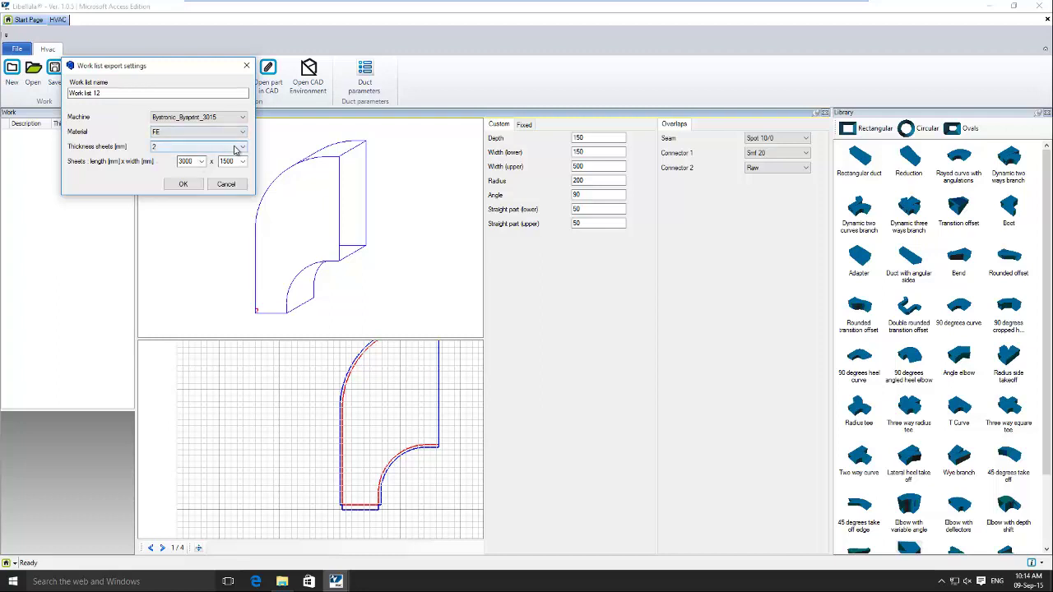
left_click(176, 188)
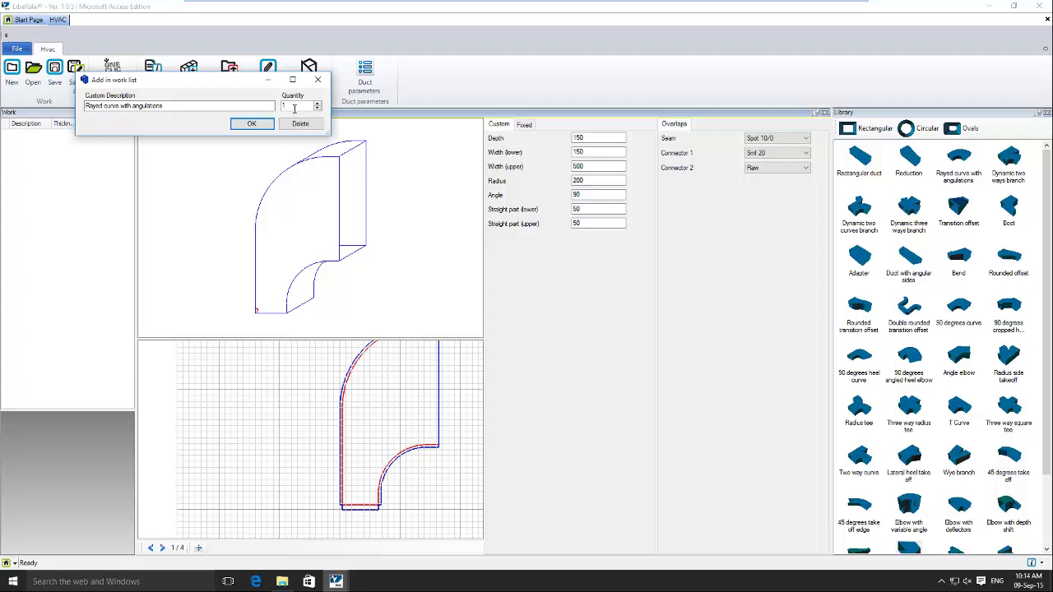
Set the quantity to 2, add the rayed curve with angulations to the work list, and widen the list
double_click(292, 109)
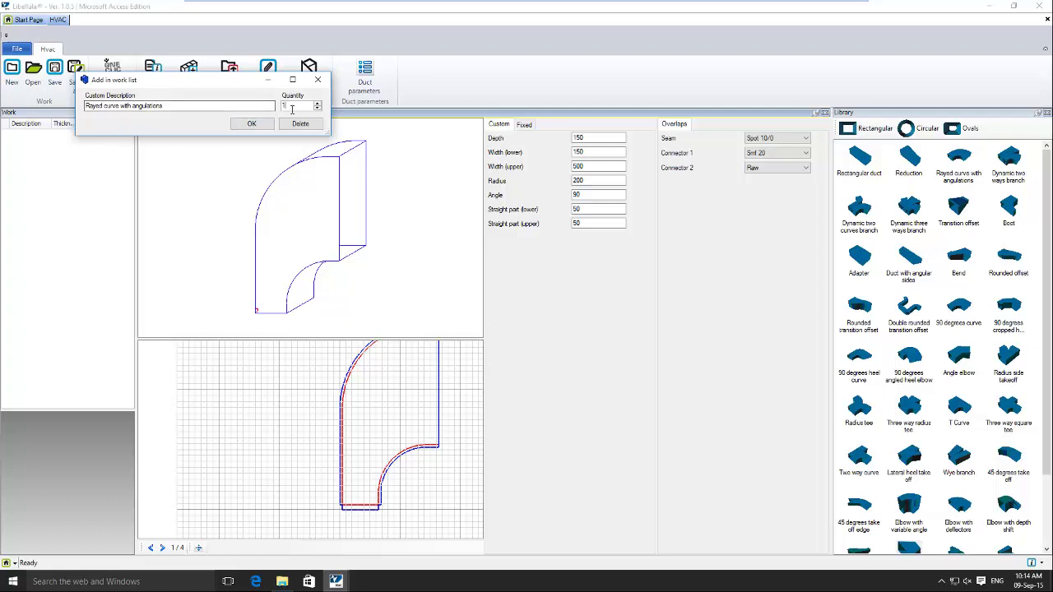
left_click(252, 123)
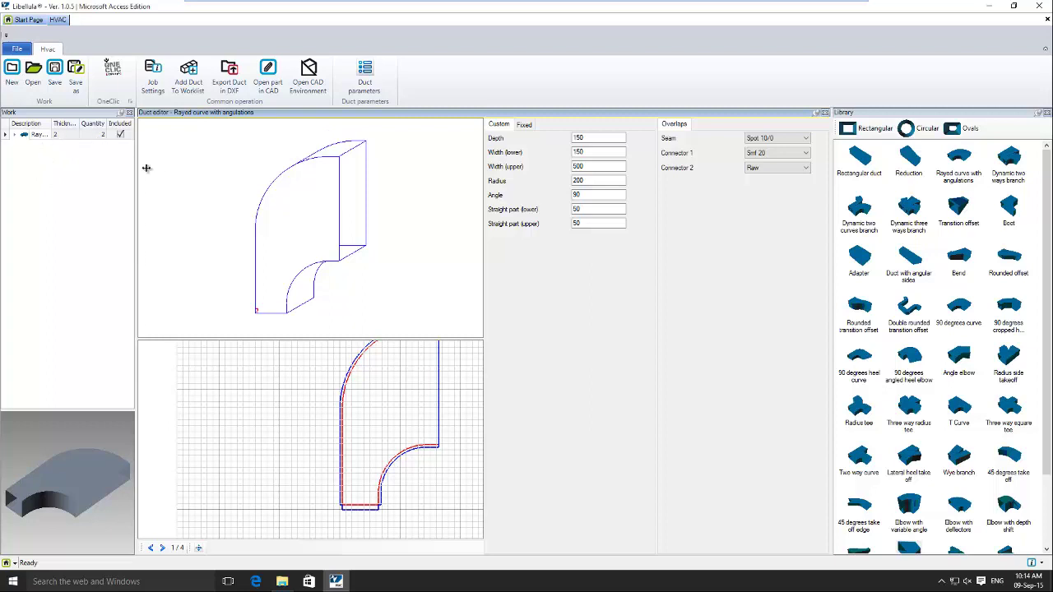
left_click_drag(146, 168, 164, 166)
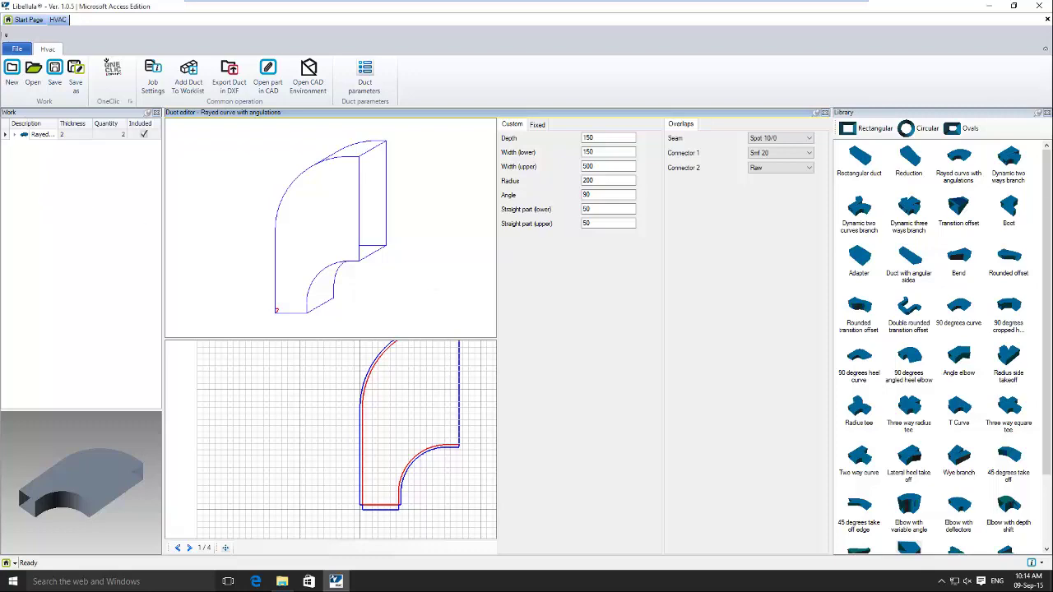
Load the Offsetting square to round fitting from the circular library and assign Smf 20 to Connector 1
left_click(929, 129)
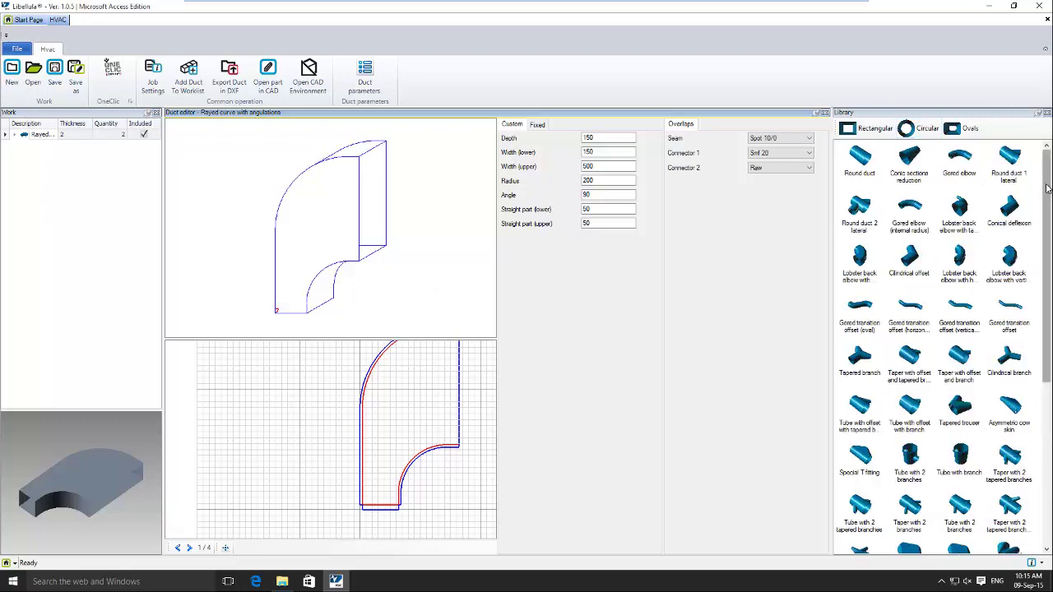
scroll(943, 345, "down", 3)
scroll(963, 395, "down", 3)
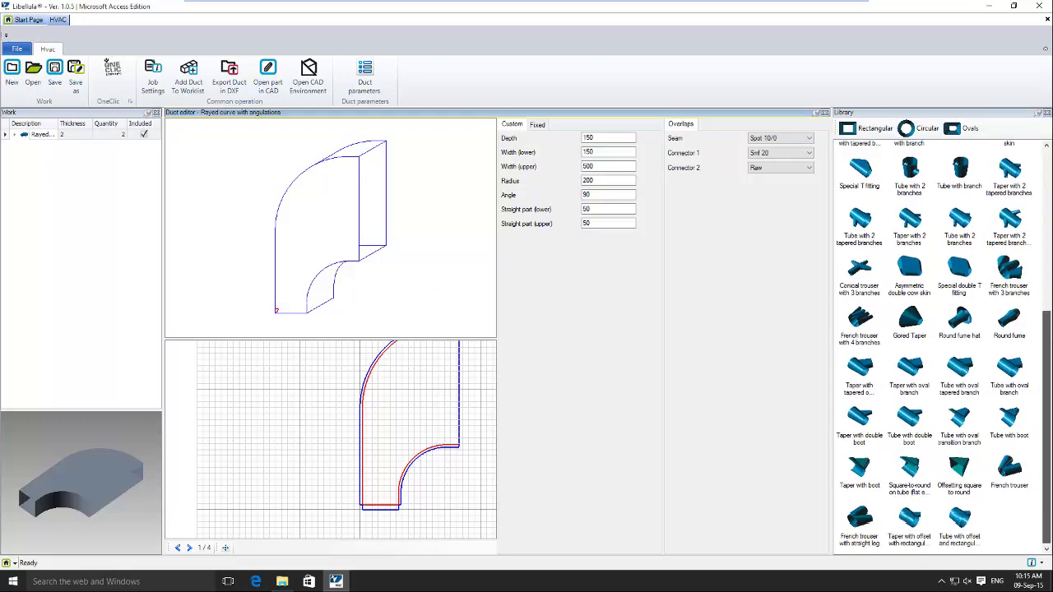
left_click(967, 485)
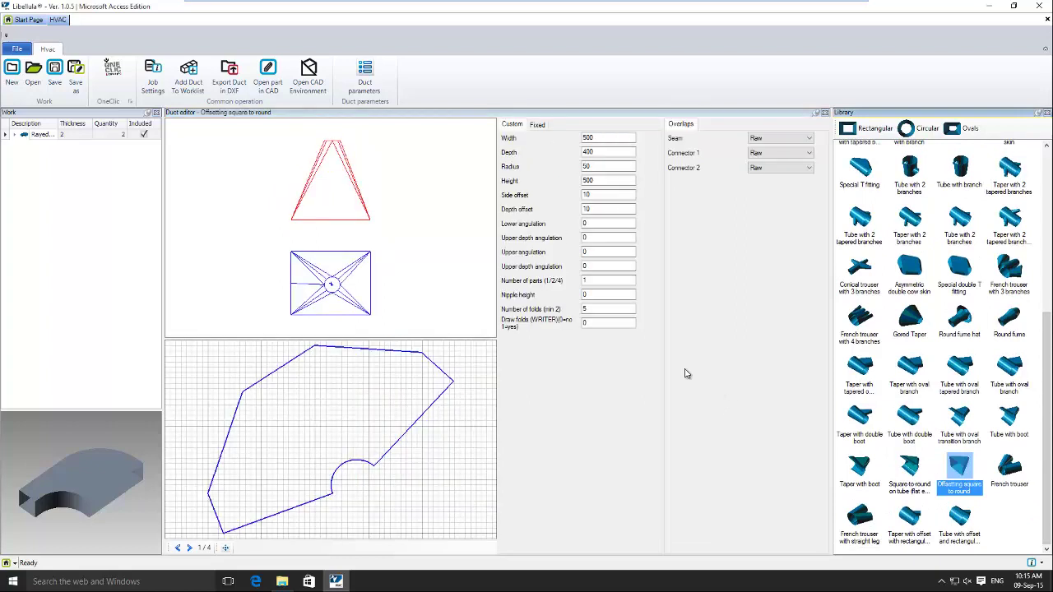
left_click(609, 149)
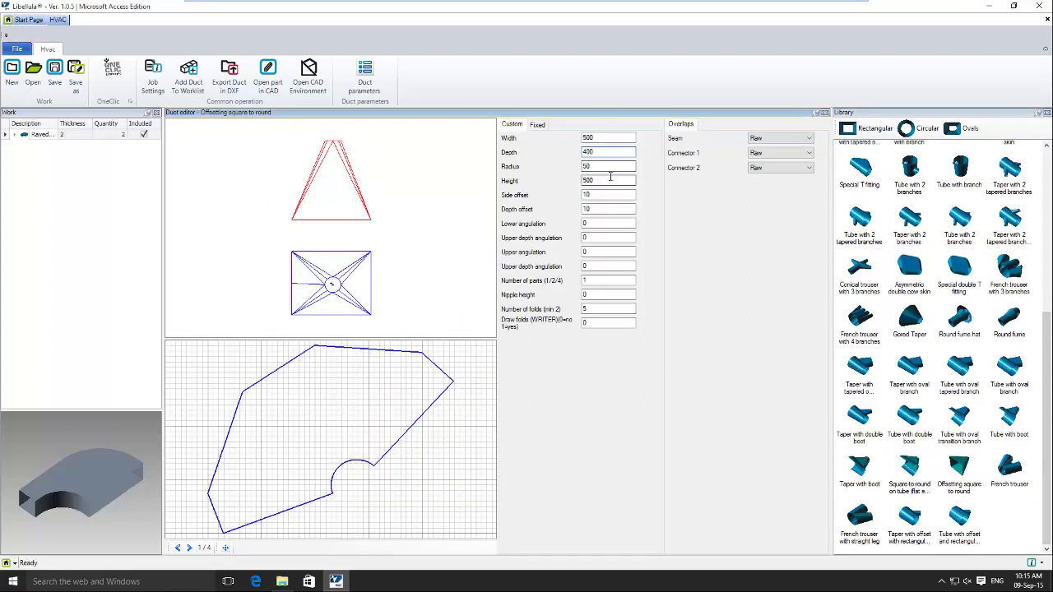
left_click(784, 156)
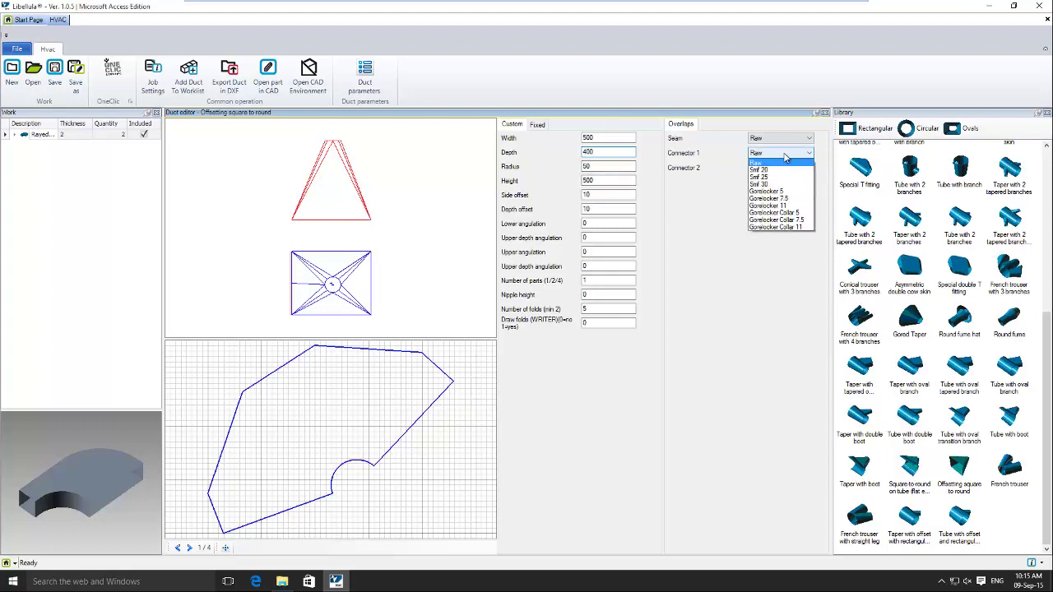
left_click(778, 171)
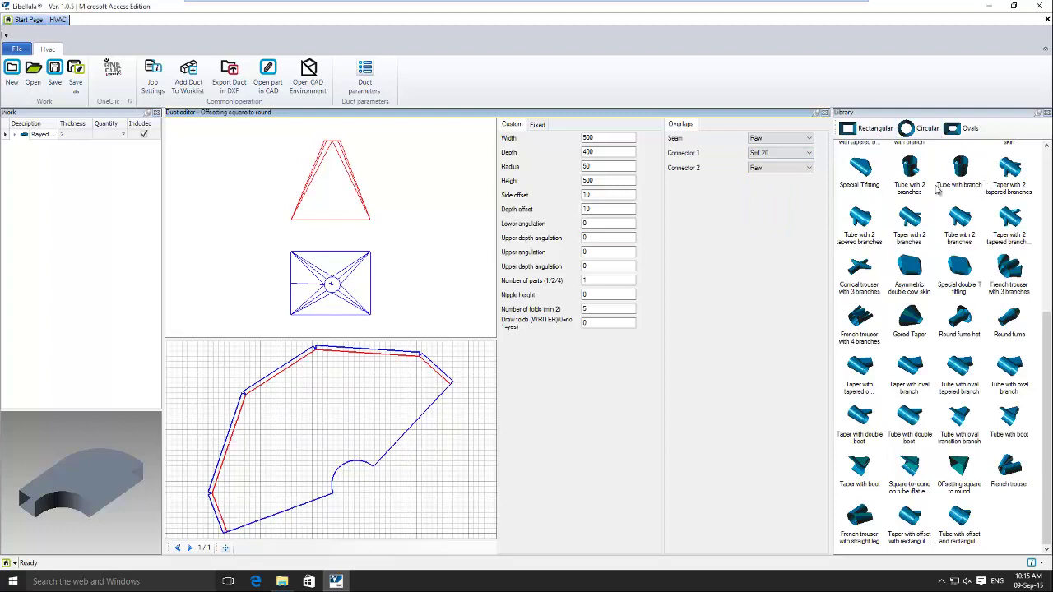
Set Draw folds to 1 to include the fold lines on the fitting's flat pattern
left_click(594, 310)
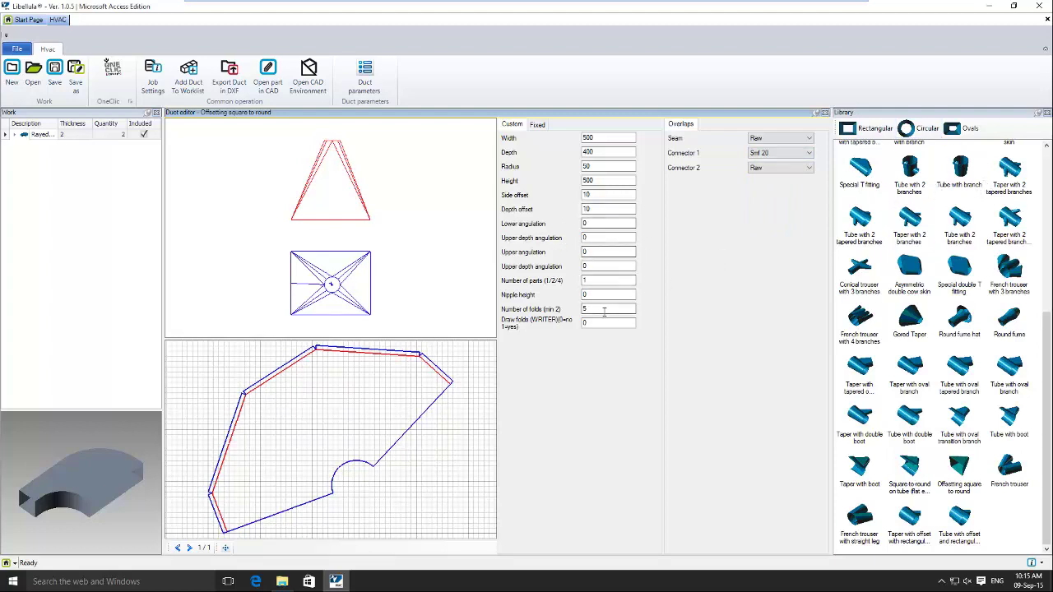
key("Tab")
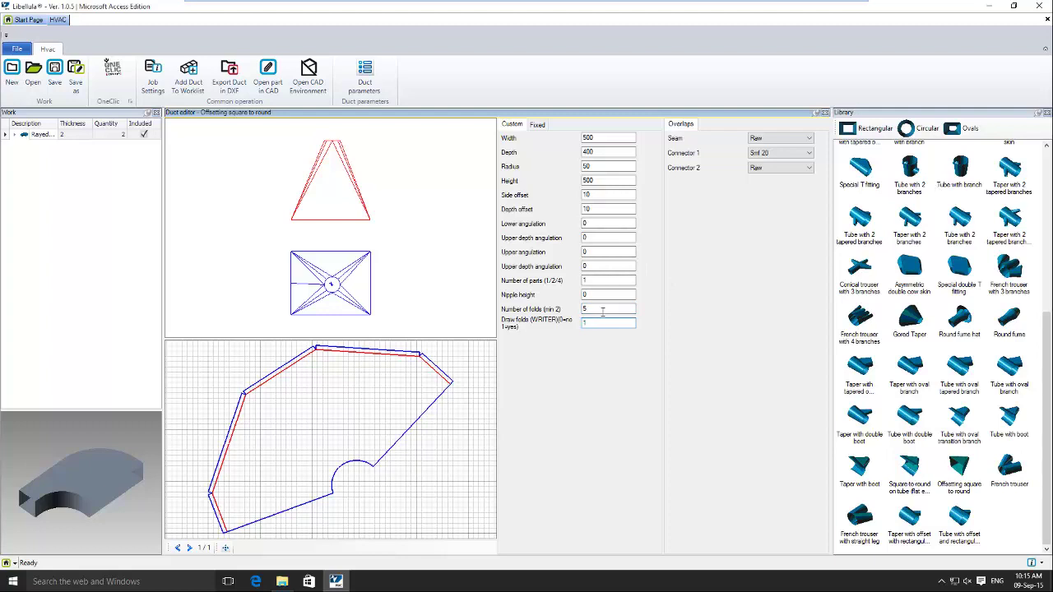
left_click(363, 499)
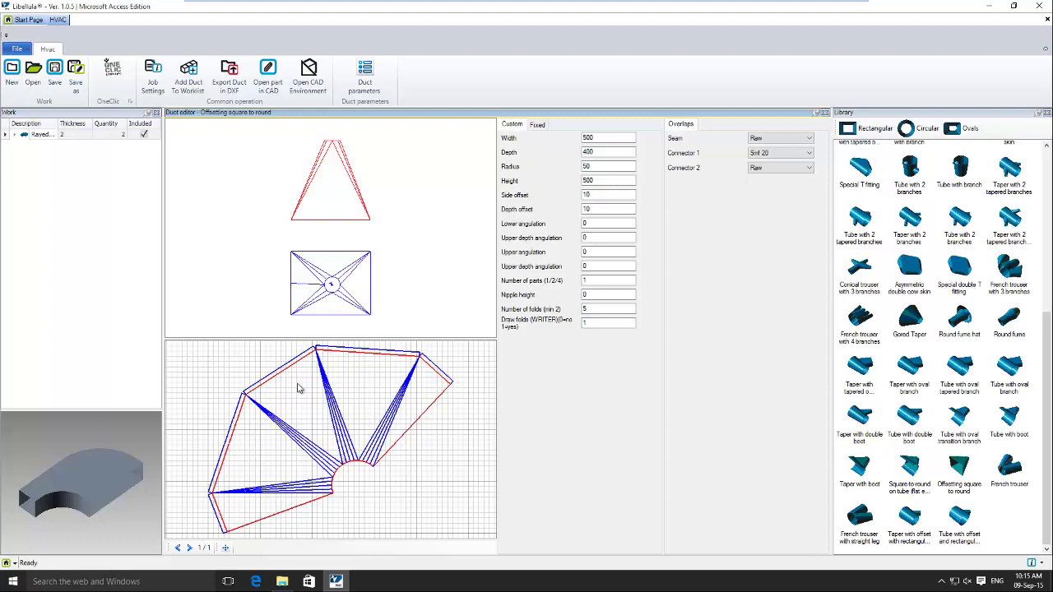
Set Draw folds to 0 to remove the fold lines from the flat pattern
left_click(595, 322)
type("0")
key("Return")
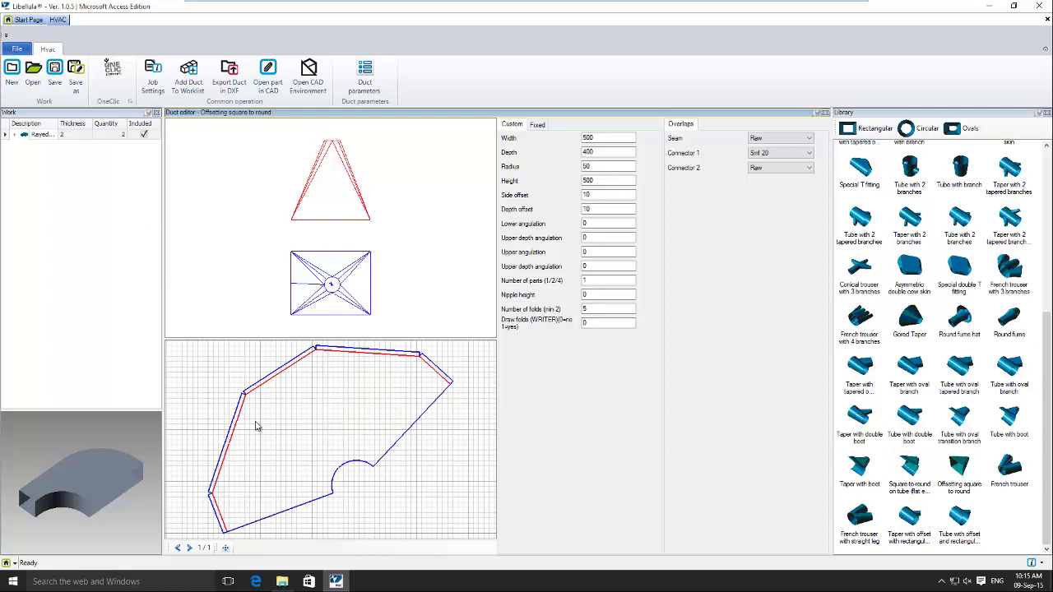
Add the offsetting square to round fitting to the work list with quantity 2
left_click(188, 80)
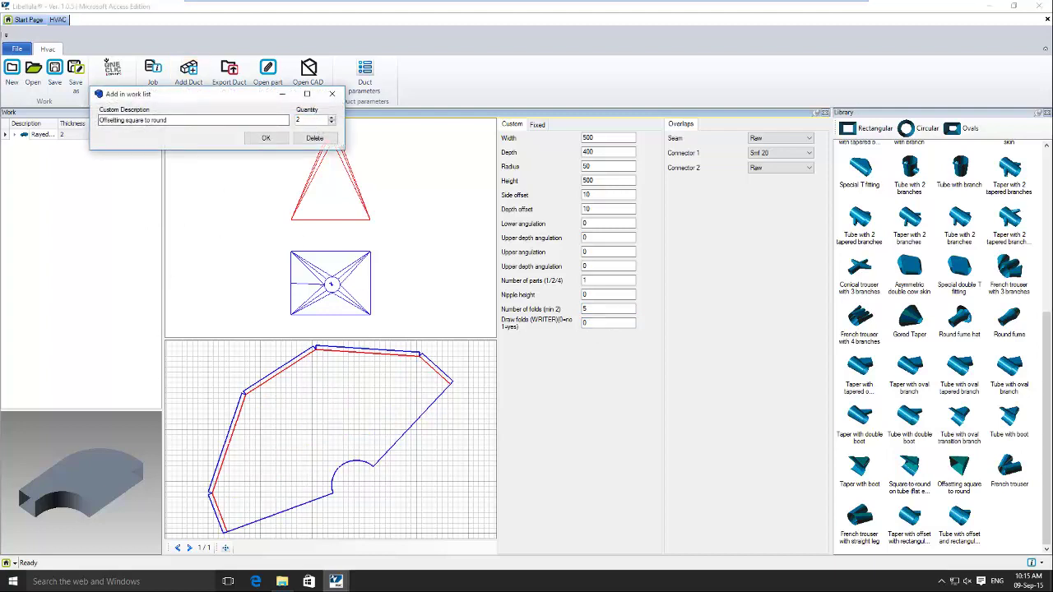
left_click(267, 138)
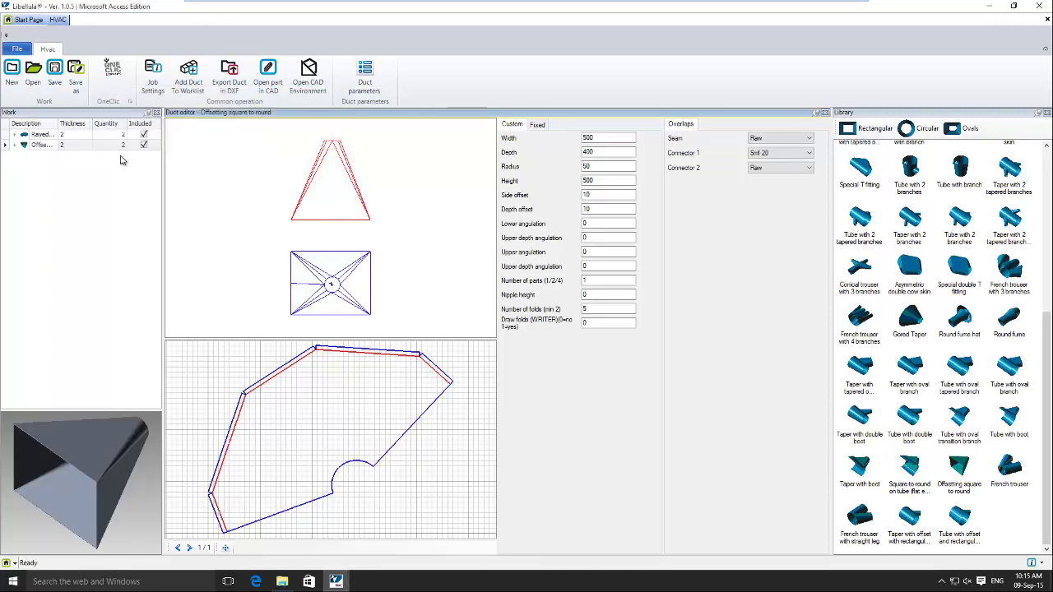
Load the Reduction from the rectangular library and set its Height (major) to 400
left_click(905, 128)
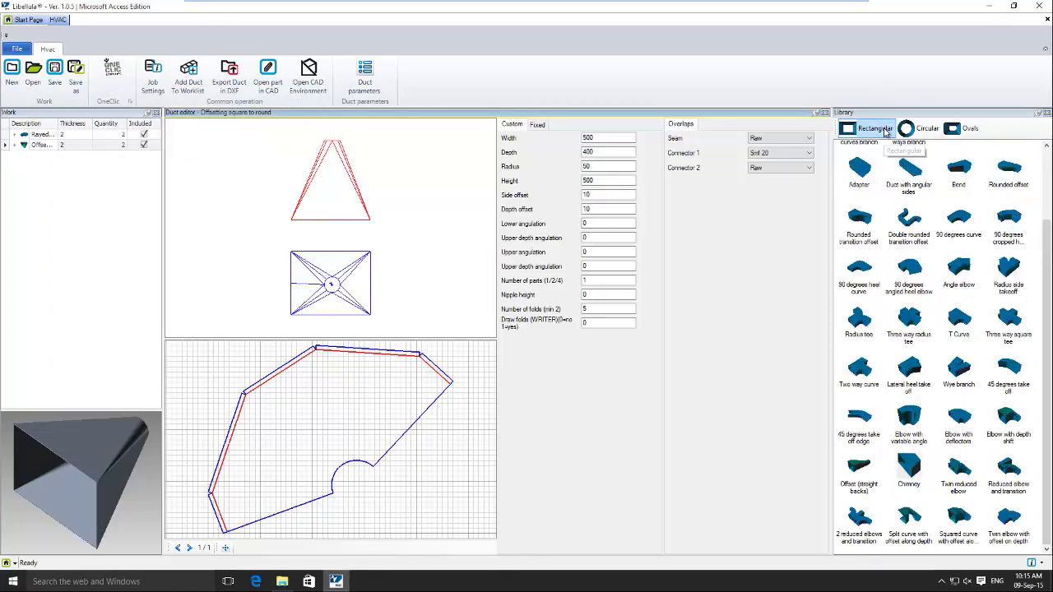
left_click_drag(1048, 225, 1006, 156)
left_click(909, 161)
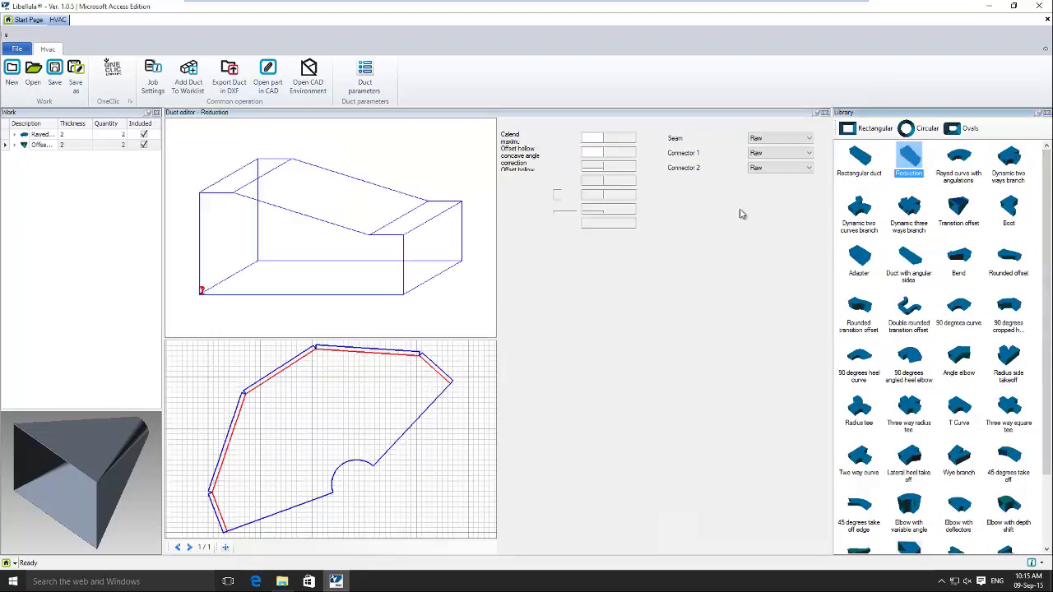
left_click(603, 152)
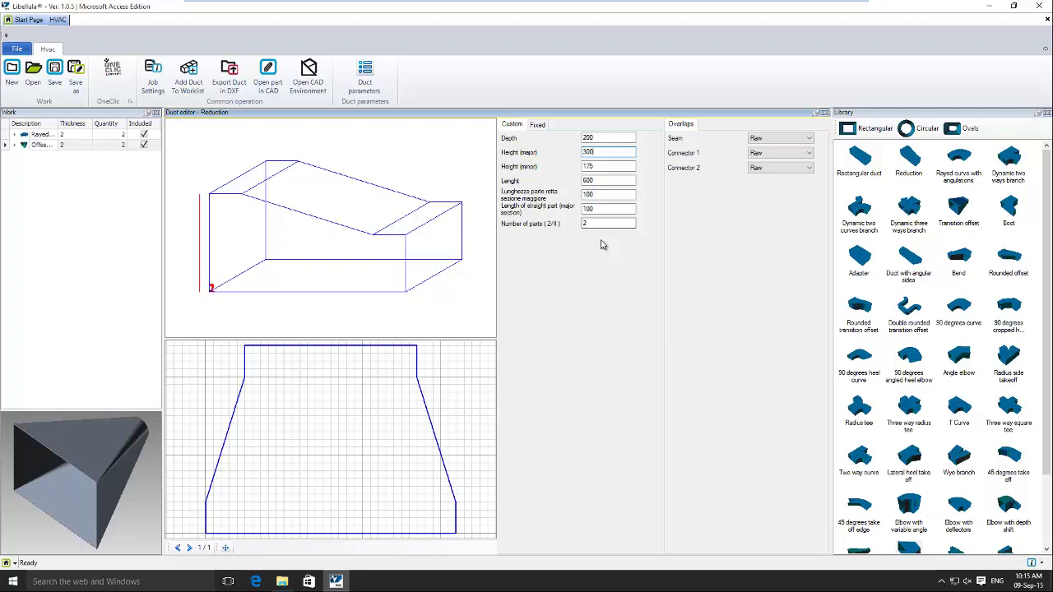
double_click(604, 151)
left_click(605, 167)
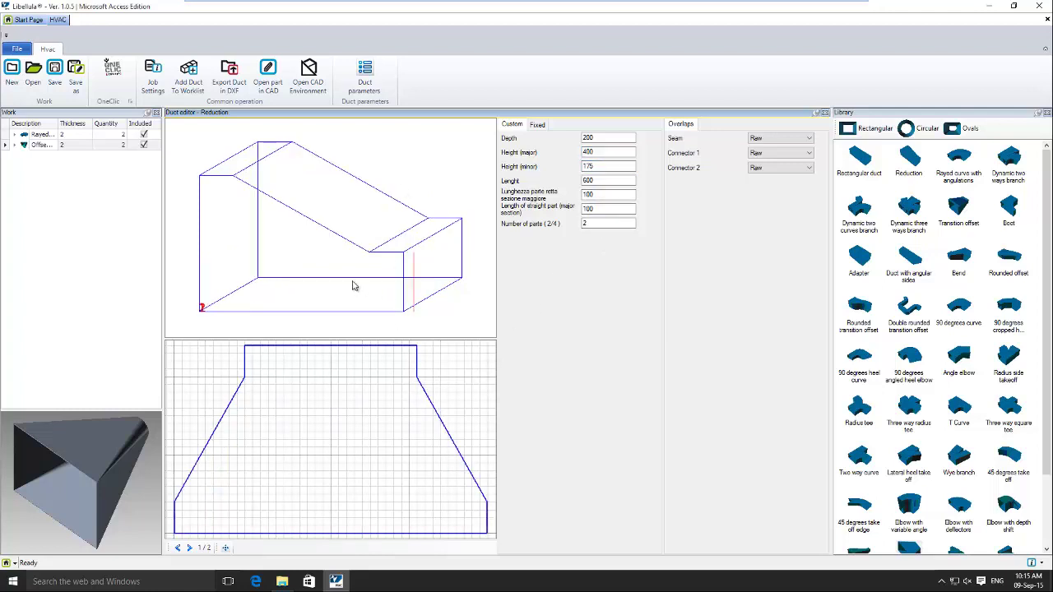
Add the Reduction to the work list with quantity 2
left_click(191, 82)
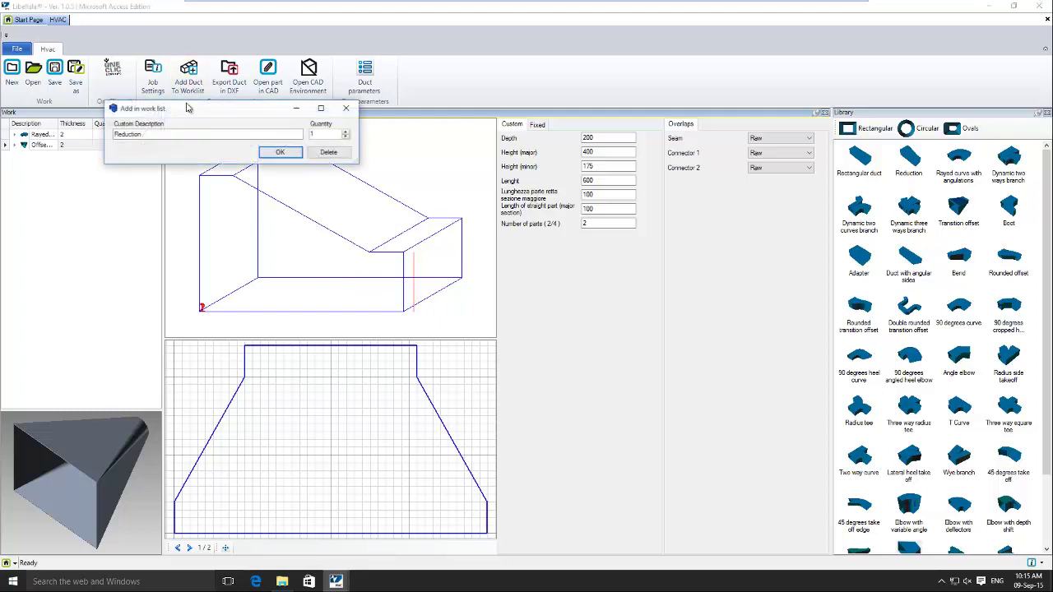
double_click(326, 134)
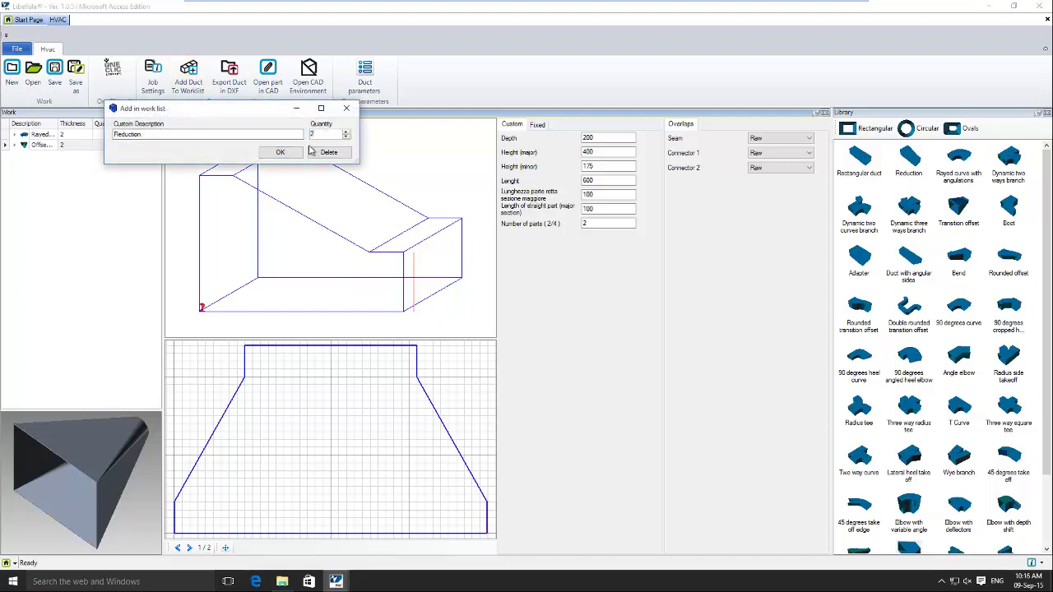
type("2")
left_click(280, 153)
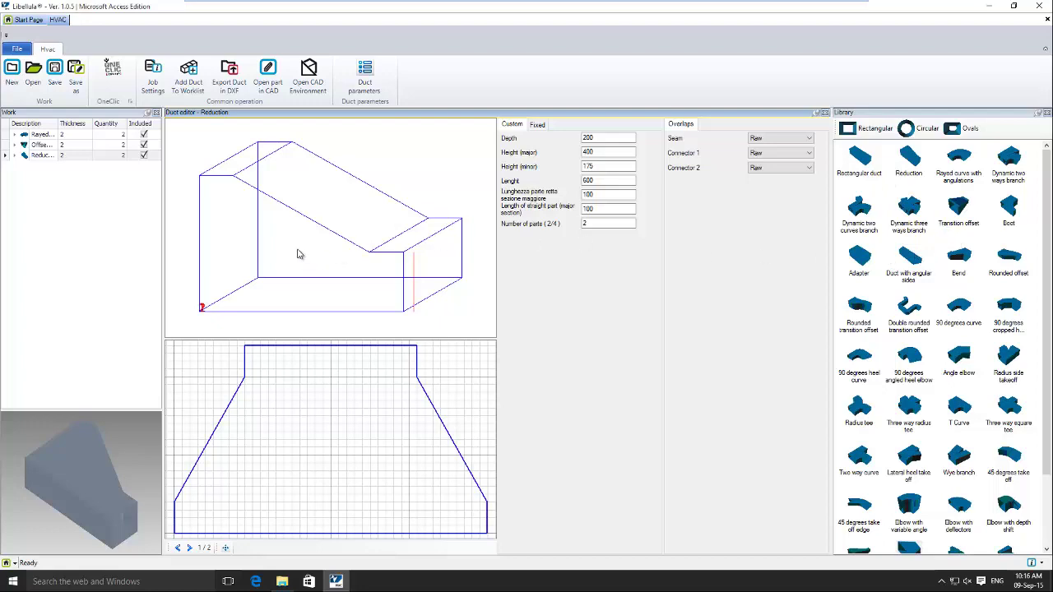
Return to the start page and open the 2D CAD environment
left_click(29, 19)
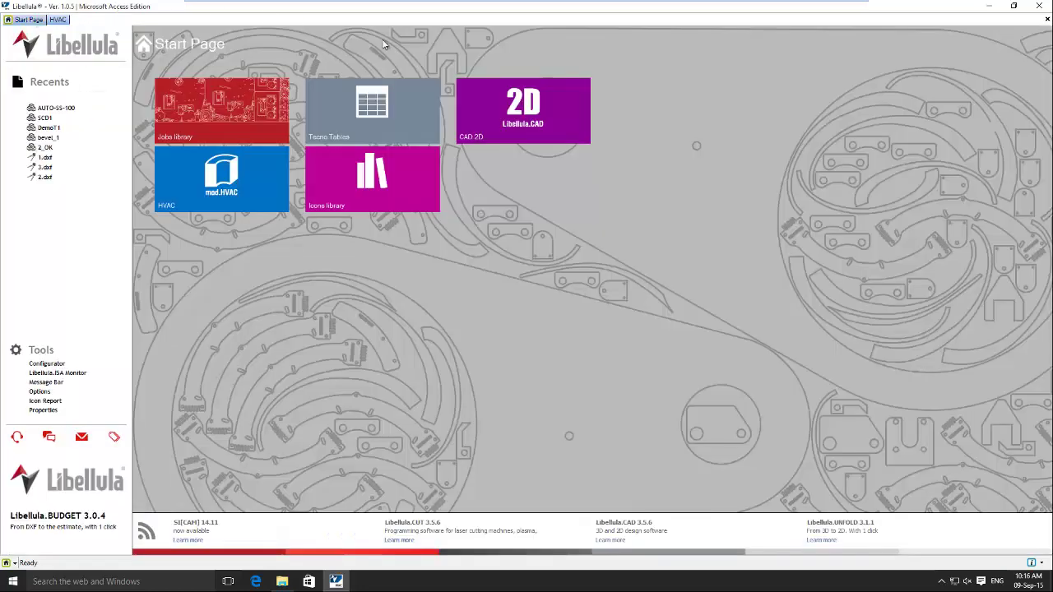
left_click(520, 132)
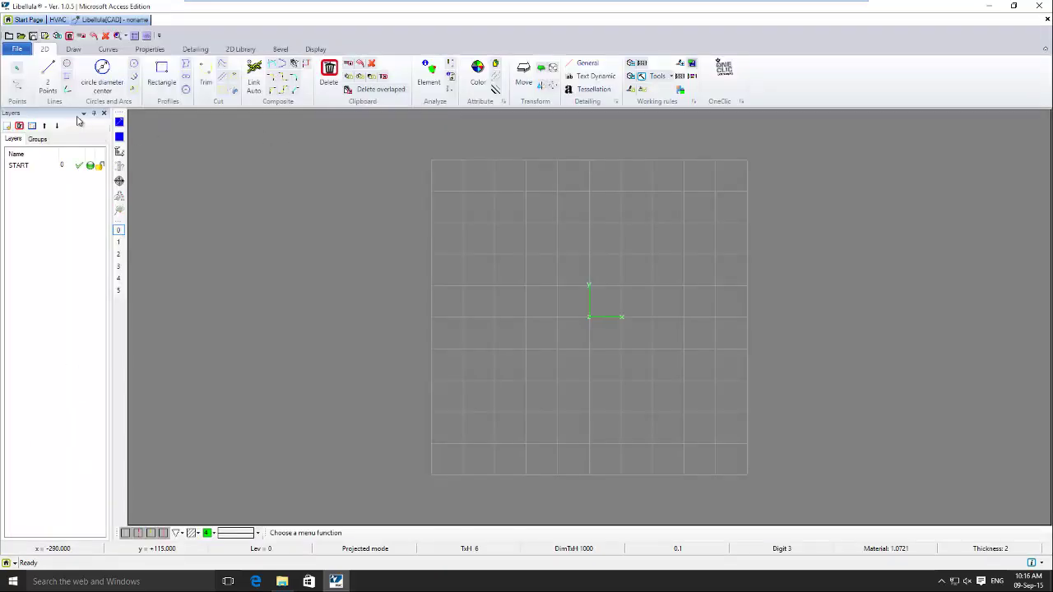
Try drawing a large rectangle with a smaller rectangle inside it, and discard the sketch for a new drawing
left_click(102, 78)
left_click(164, 80)
left_click(400, 332)
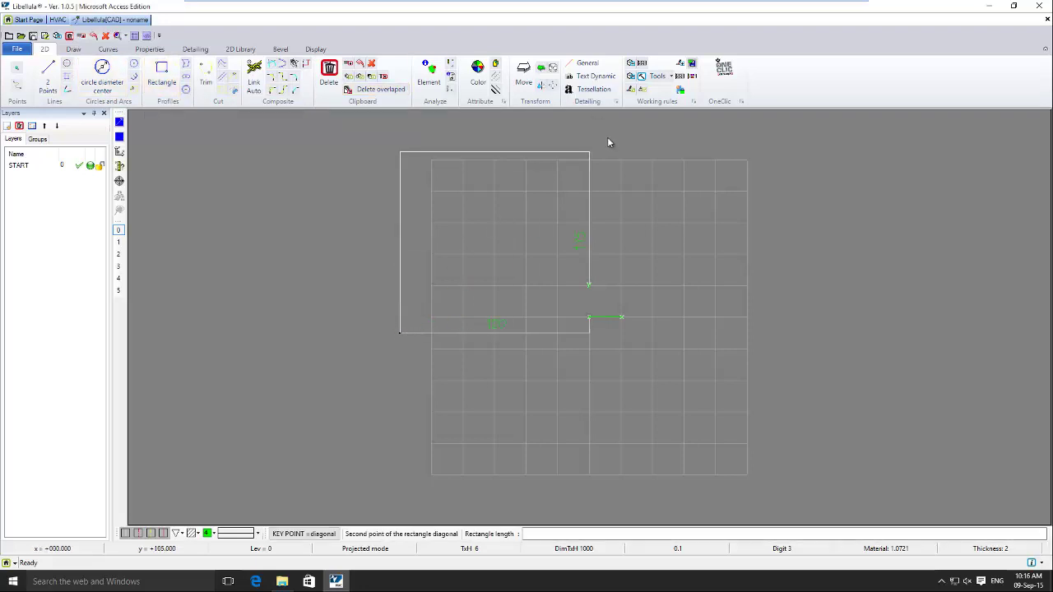
left_click(605, 136)
left_click(454, 167)
left_click(557, 261)
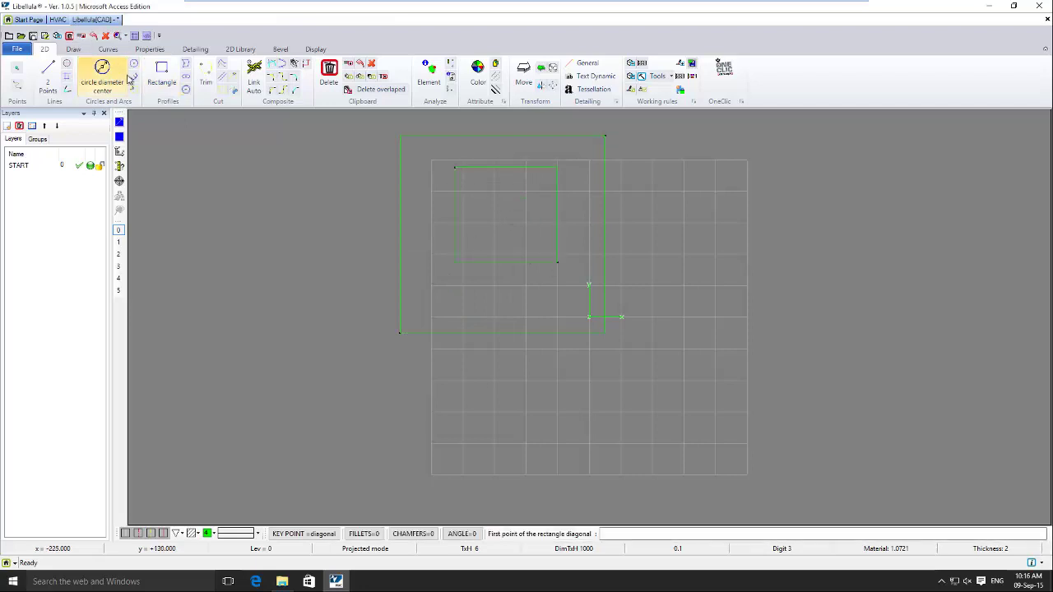
left_click(9, 36)
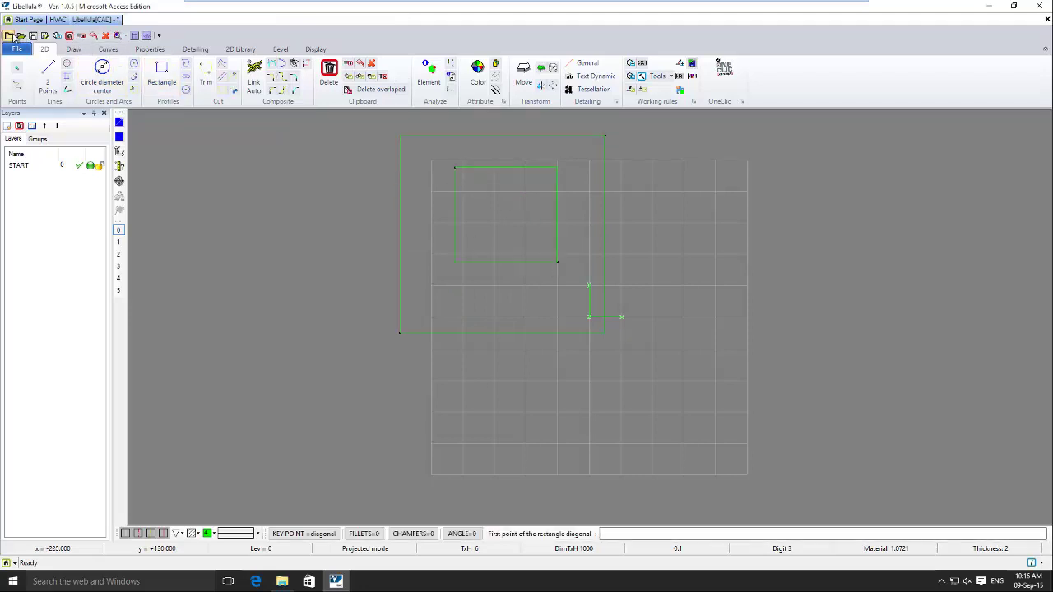
left_click(531, 330)
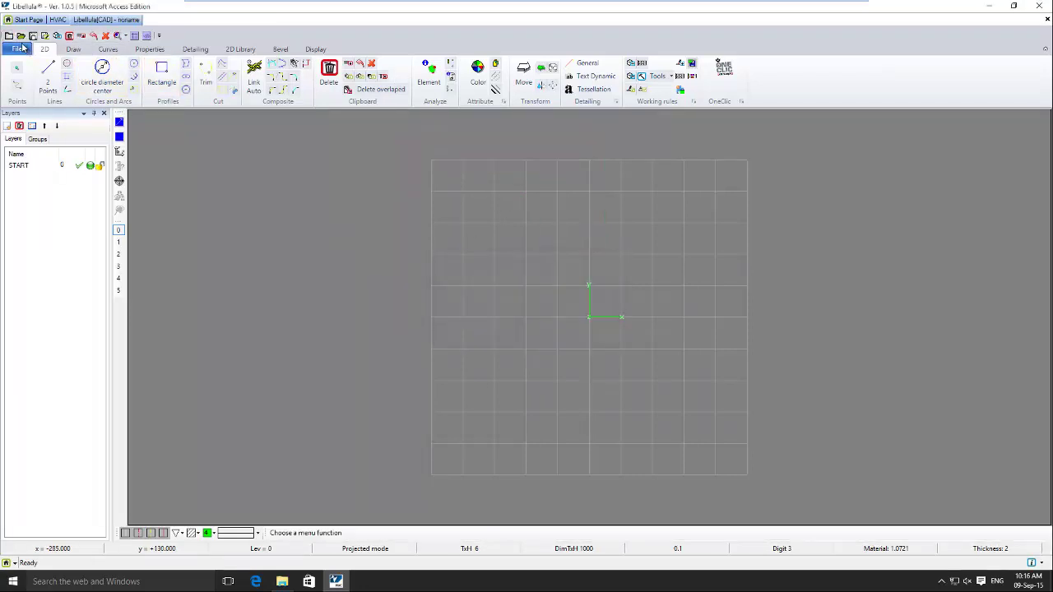
Open the recent file 1.dxf, importing file level 0 to CAD level 0
left_click(20, 48)
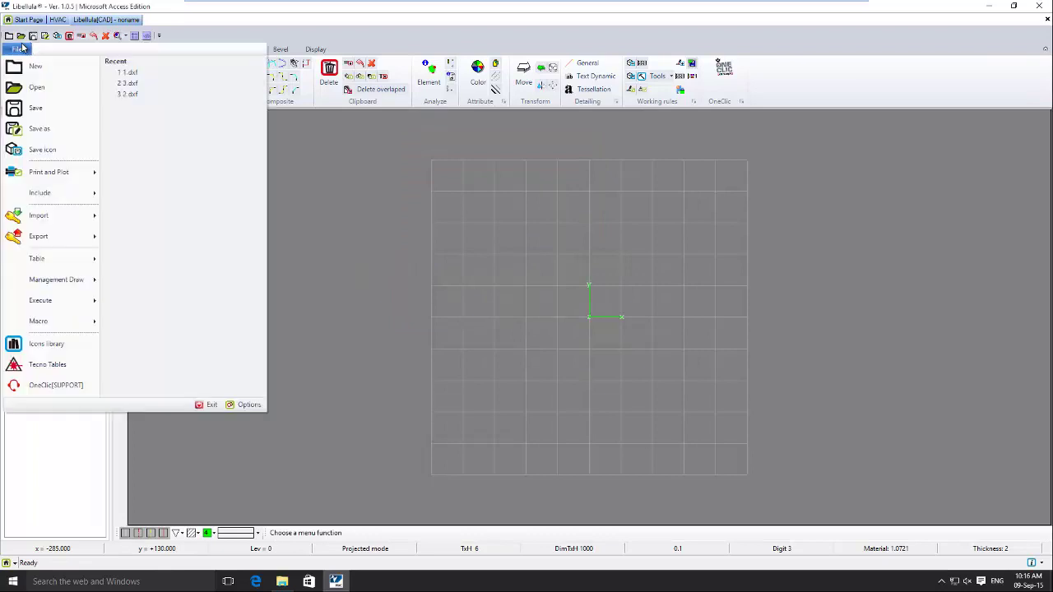
left_click(128, 73)
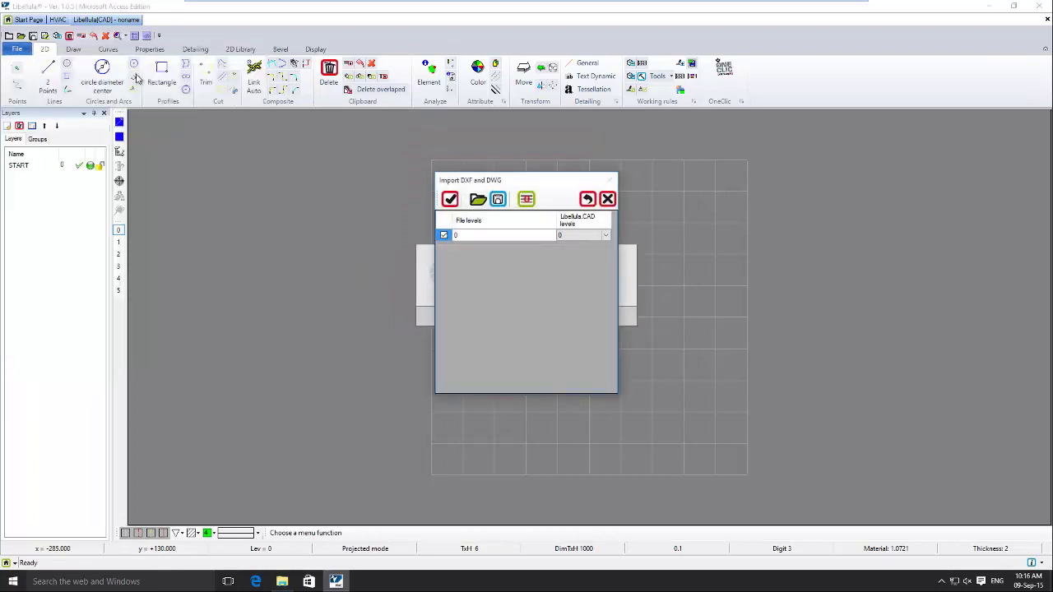
left_click(451, 199)
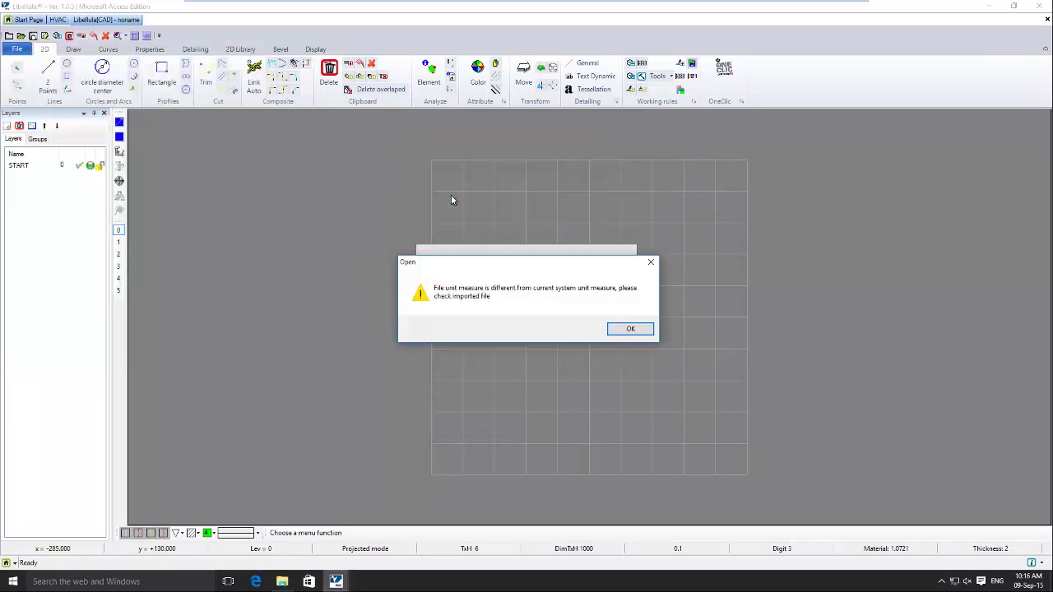
left_click(647, 330)
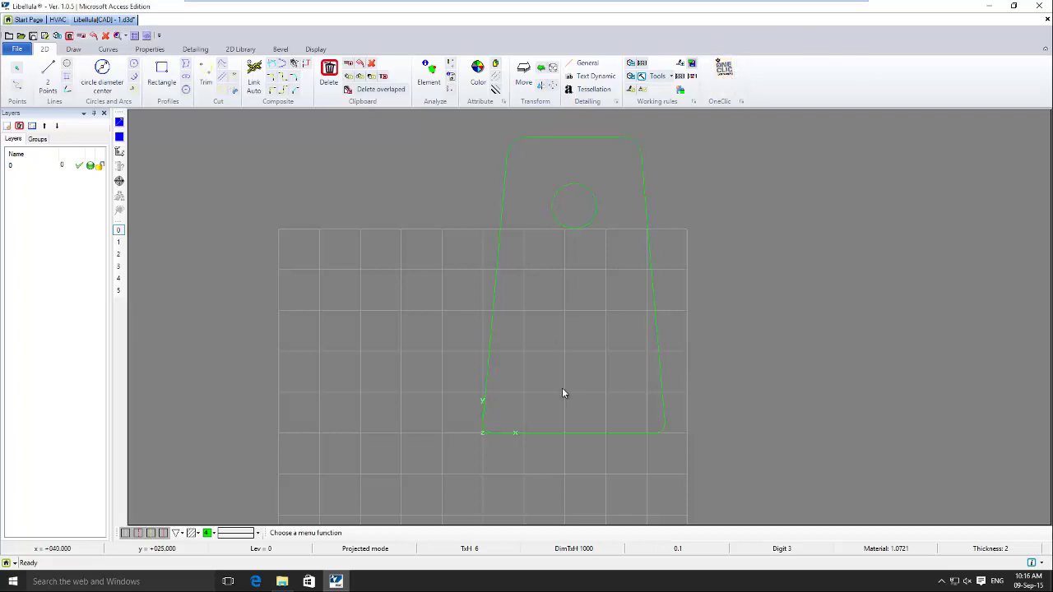
Save the imported part as an icon with the code HVAC1, choosing its material from the available list
left_click(729, 71)
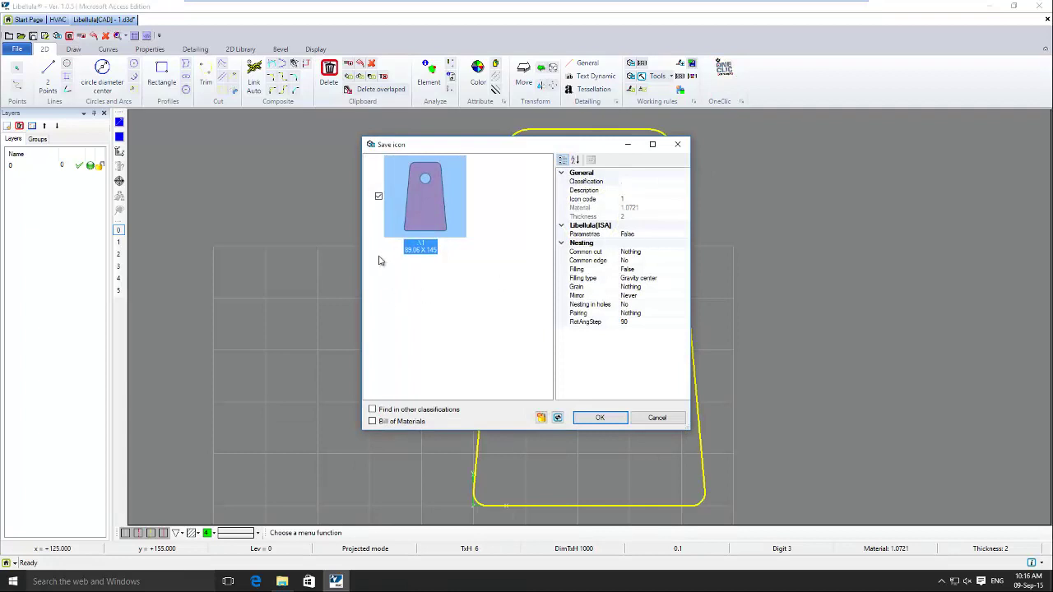
left_click(640, 199)
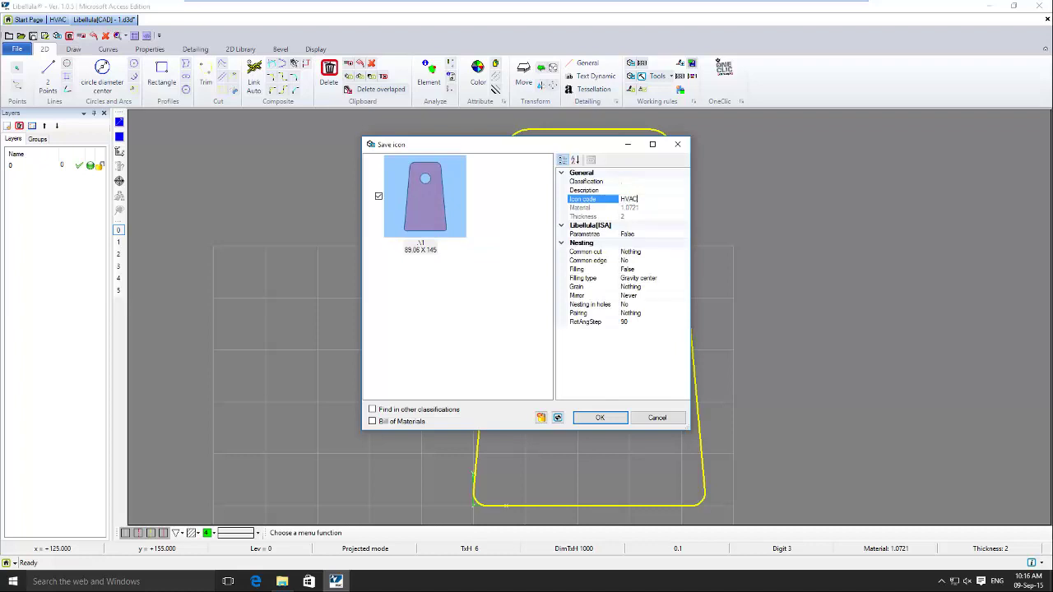
type("1")
left_click(670, 207)
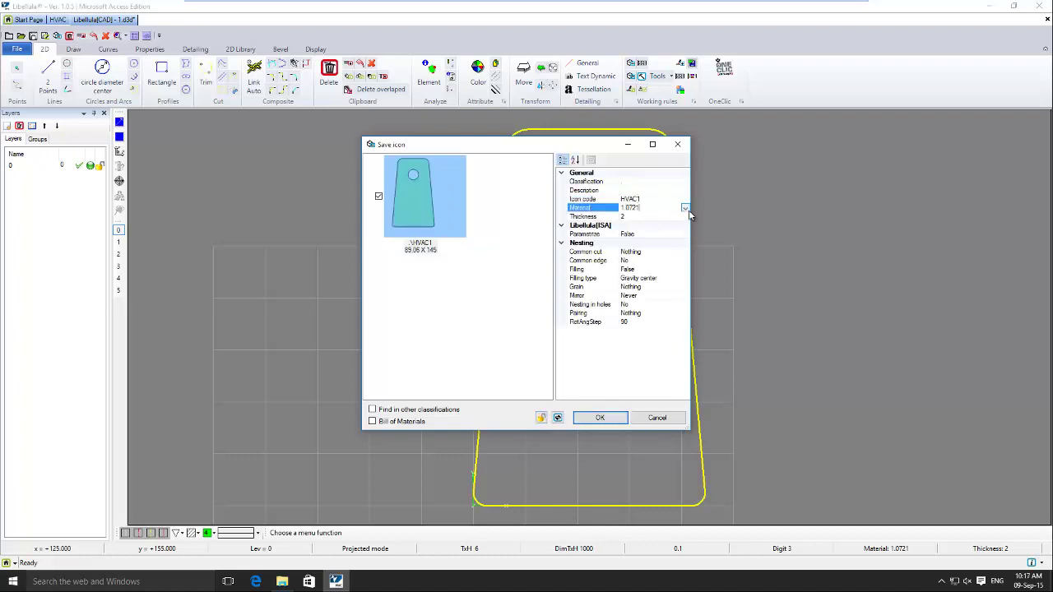
left_click(686, 208)
left_click(635, 244)
left_click(648, 215)
left_click(602, 419)
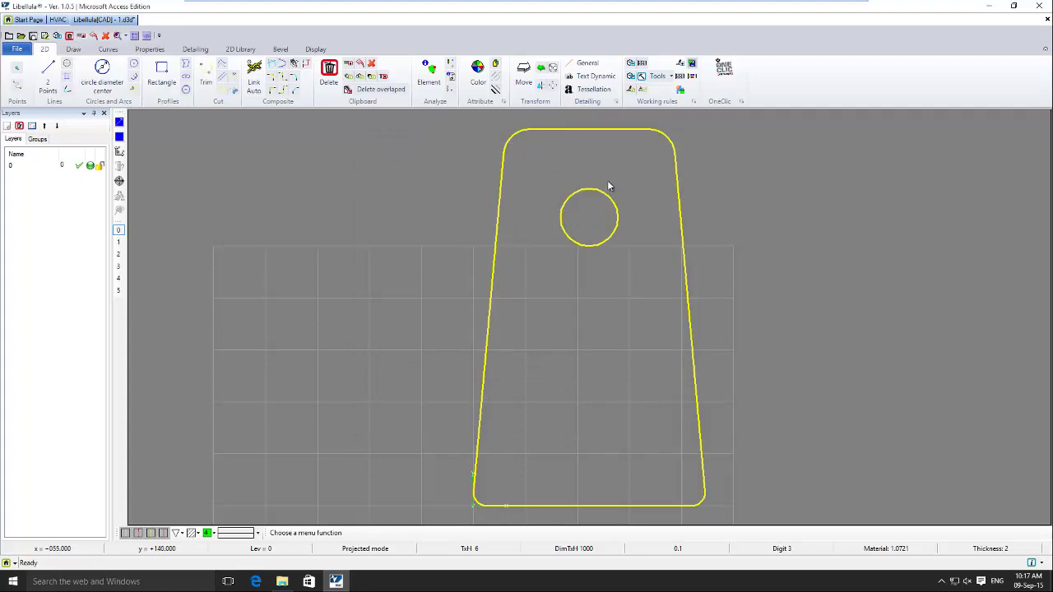
Return to the start page, open the icons library and list all of its icons
left_click(33, 19)
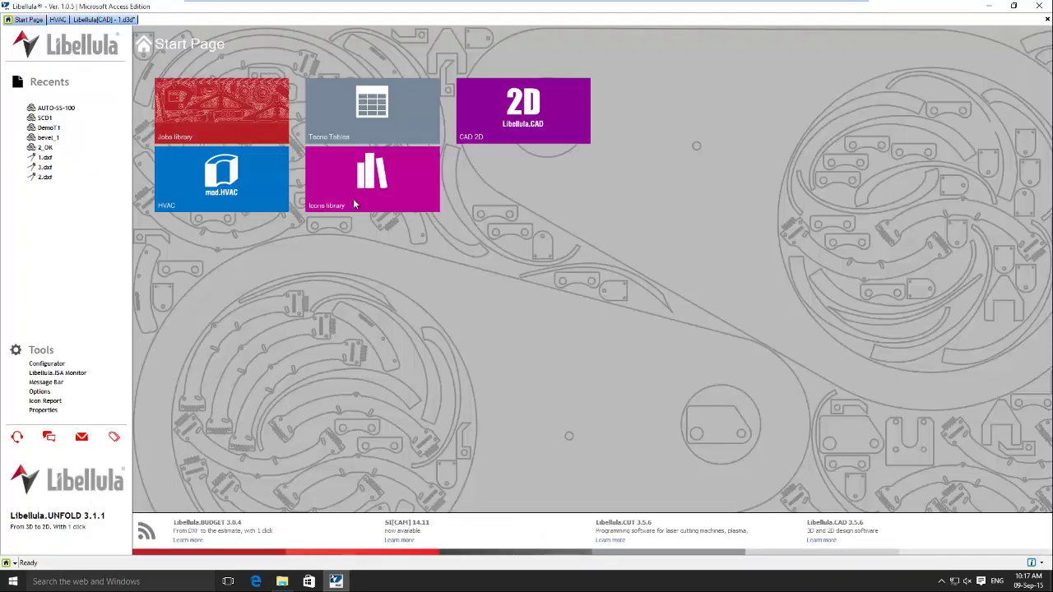
left_click(355, 204)
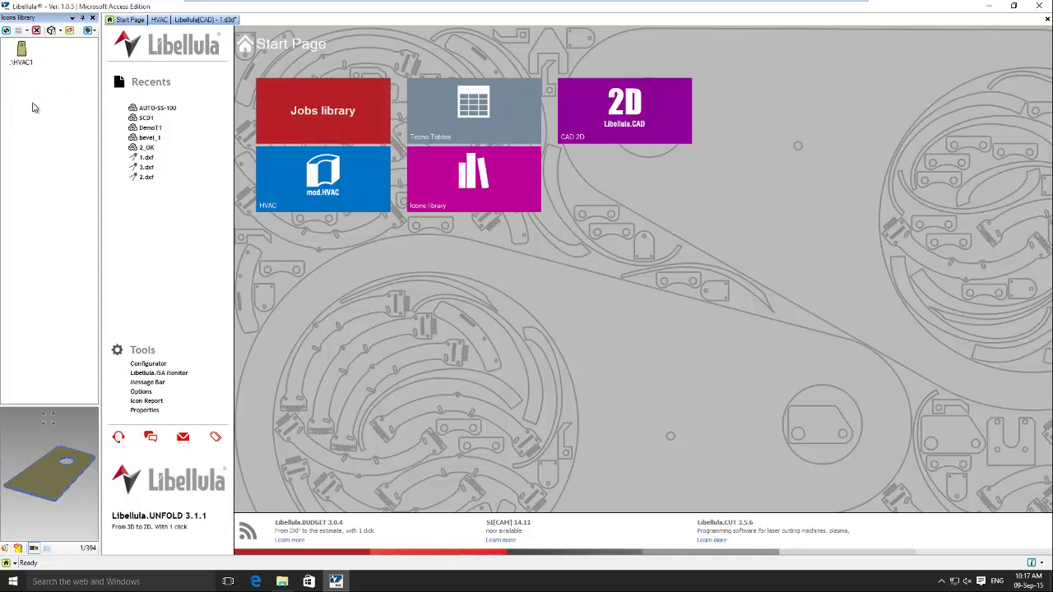
left_click(36, 30)
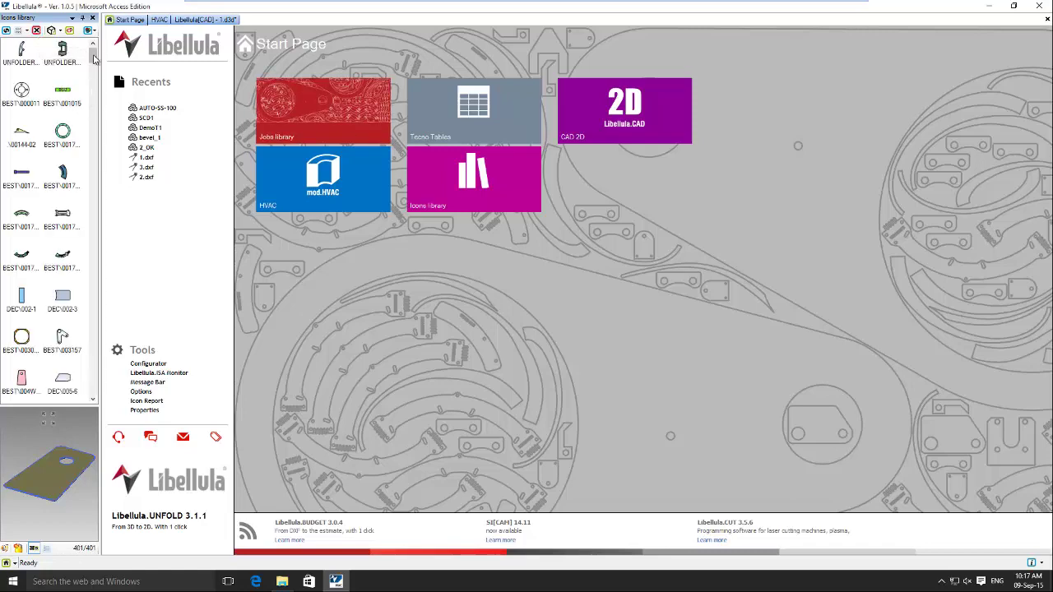
mouse_move(93, 64)
left_mouse_down()
mouse_move(91, 97)
mouse_move(93, 49)
left_mouse_up()
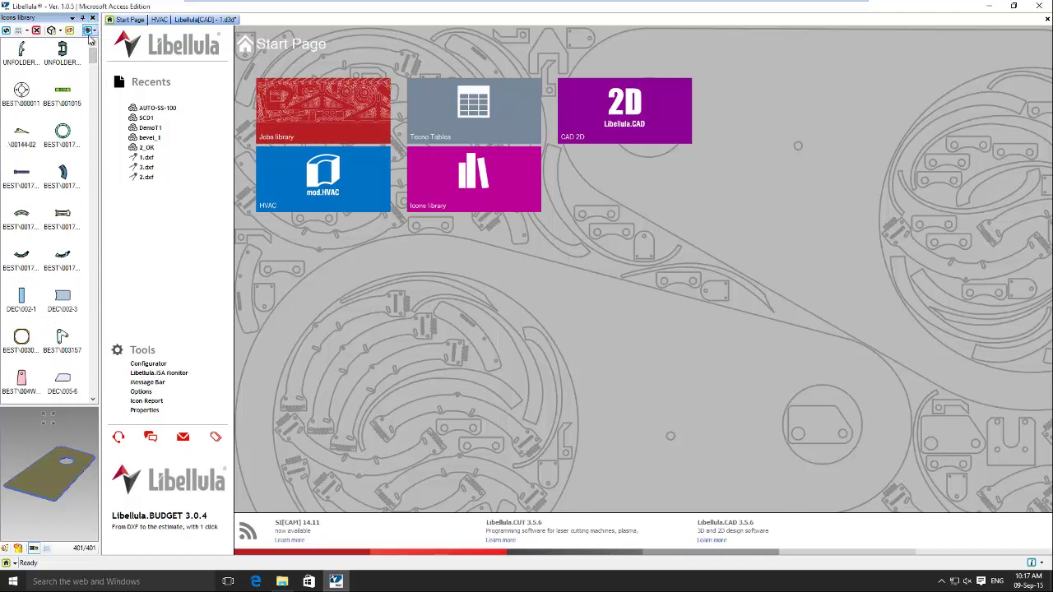
Filter the icons library by the code hvac1
left_click(88, 30)
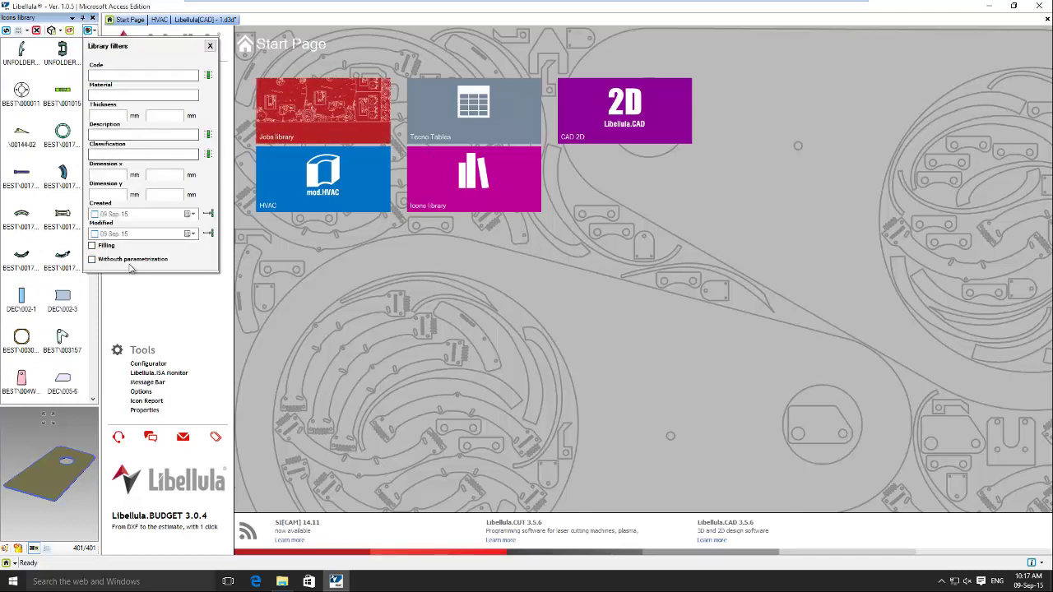
left_click(130, 74)
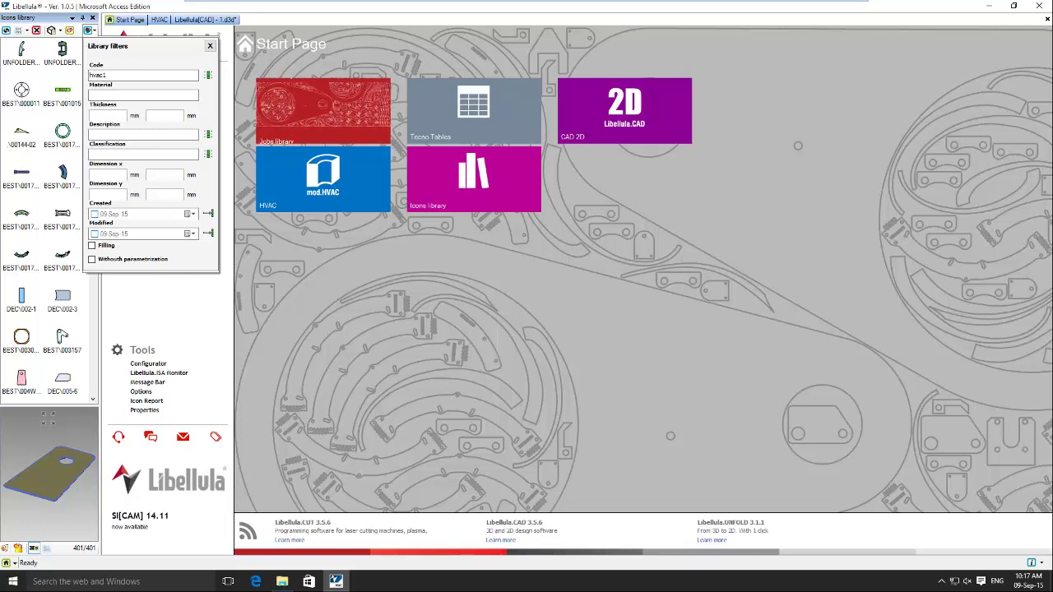
key("Return")
left_click(46, 98)
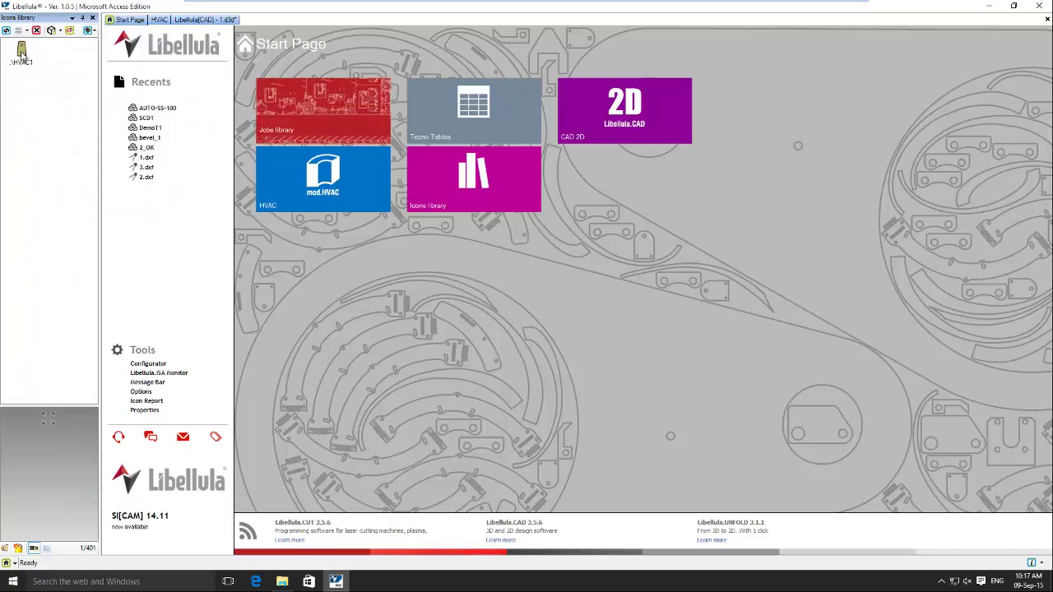
Add the HVAC1 icon from the library to the HVAC work list with quantity 10
left_click(160, 22)
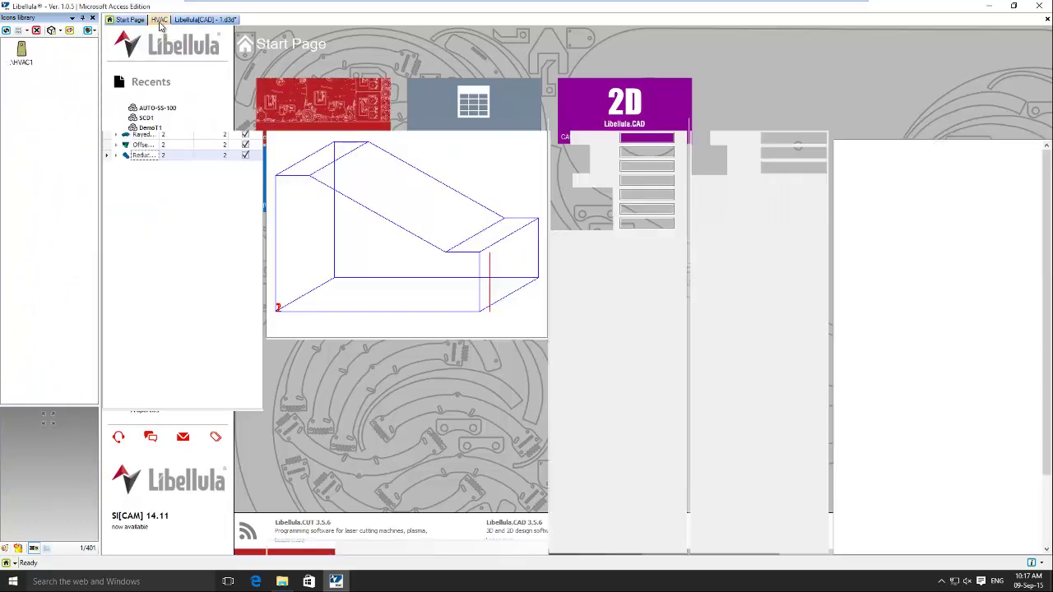
left_click_drag(22, 56, 184, 197)
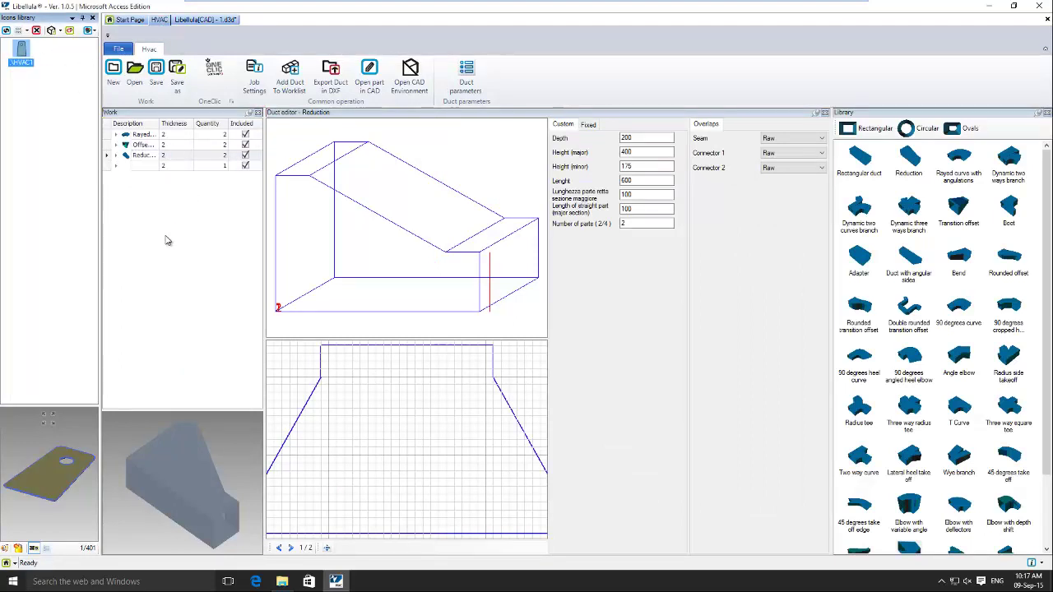
left_click(225, 166)
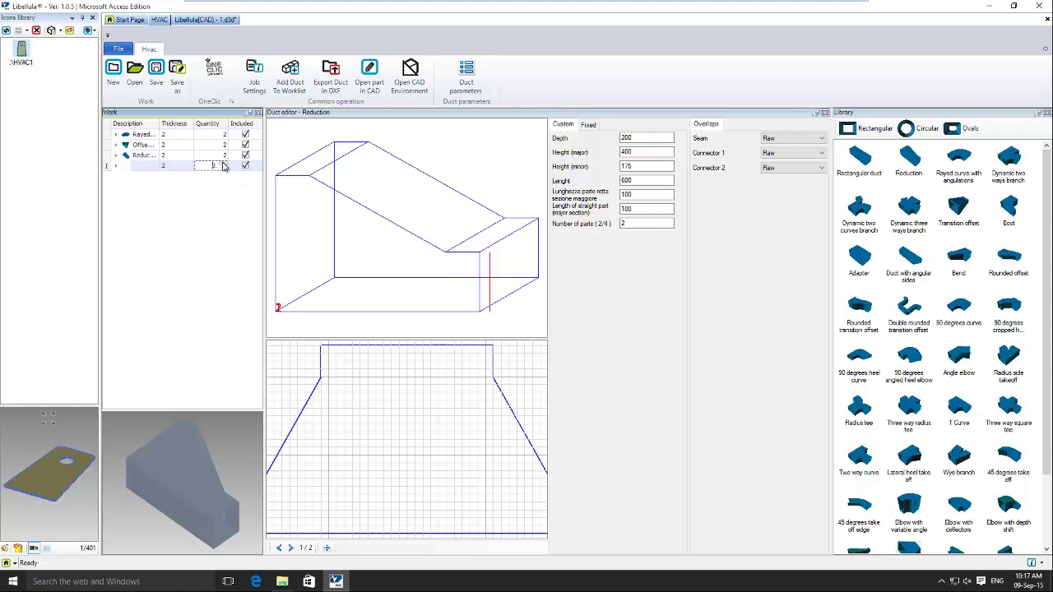
left_click(222, 165)
left_click(224, 165)
left_click(463, 309)
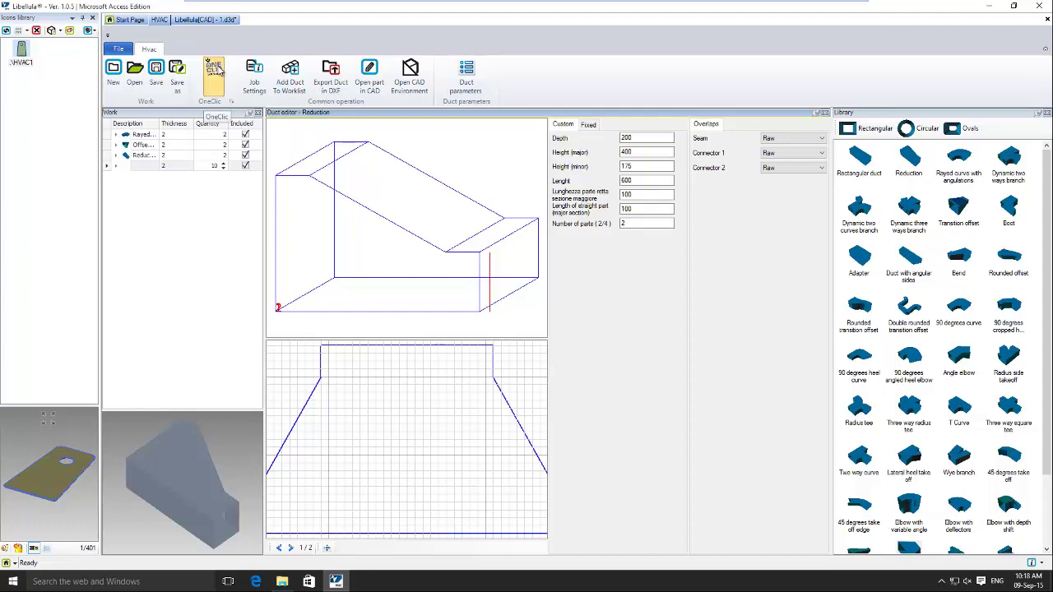
Run OneClic for Work list 12 on machine Bystronic_Bysprint_3015 with material FE, thickness 2 mm and 3000 x 1500 mm sheets
left_click(217, 71)
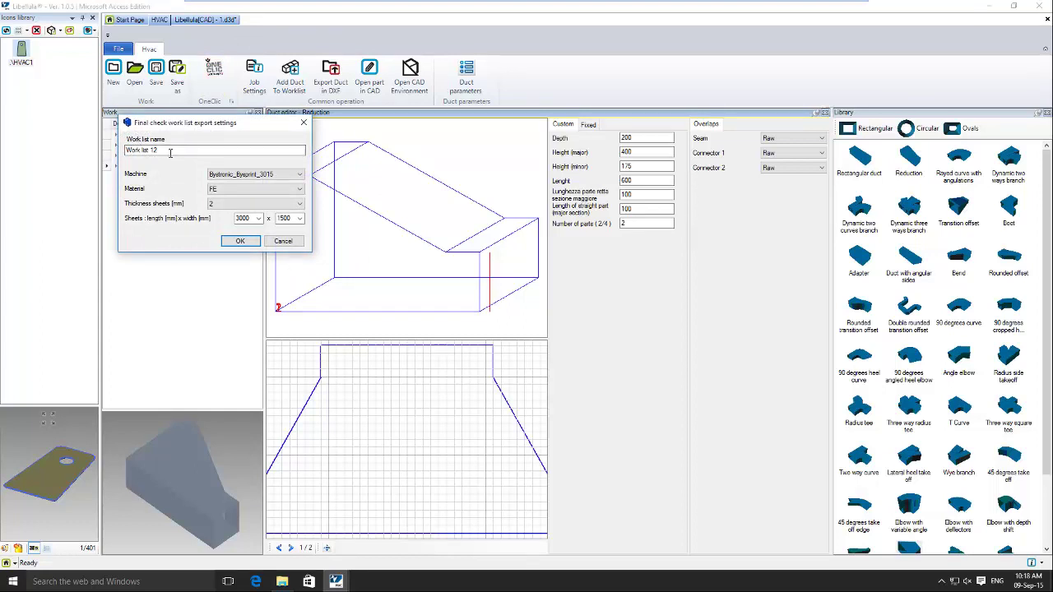
left_click(237, 241)
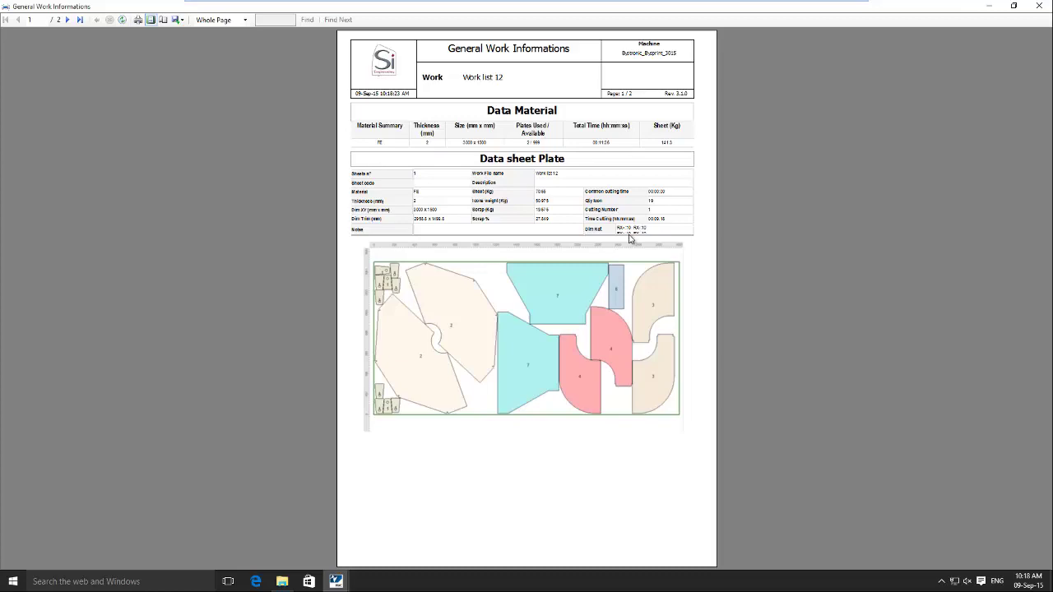
Switch to File Explorer, open Work list 12_1.LCC from the BYSTRON folder and look through its machine code
left_click(282, 580)
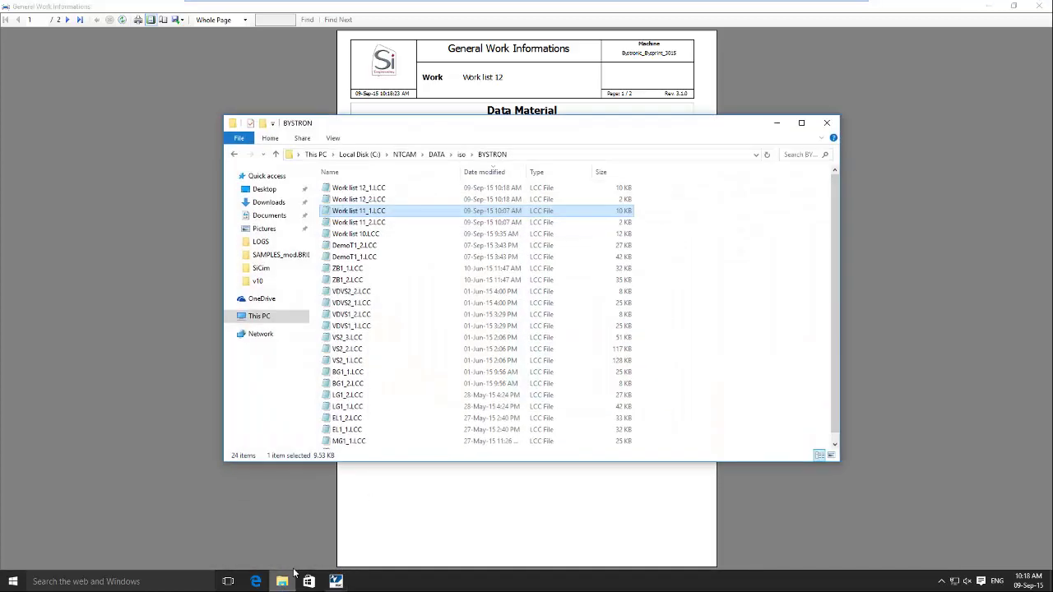
double_click(359, 187)
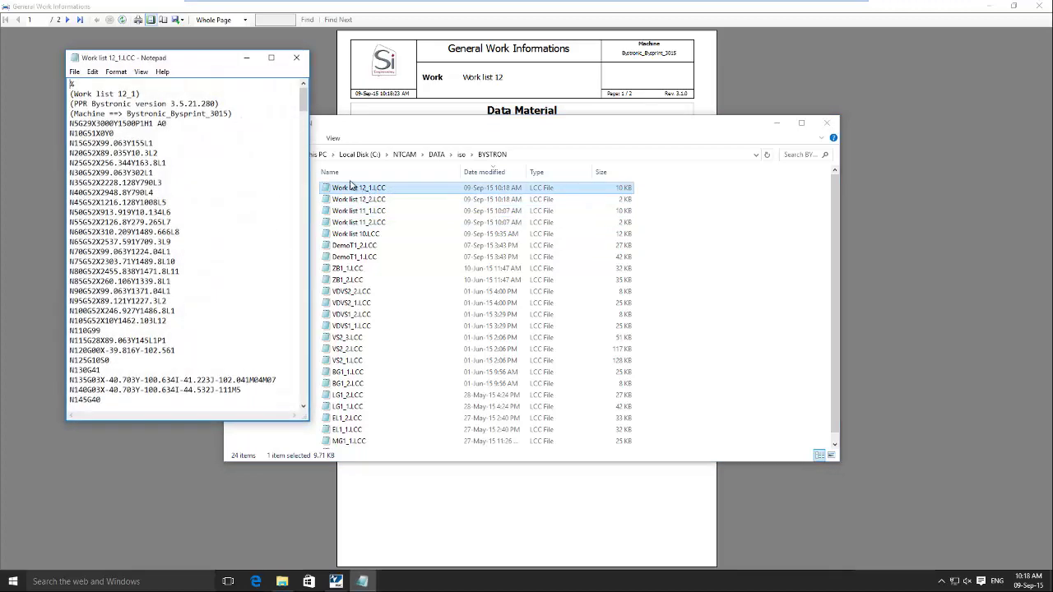
left_click_drag(304, 94, 304, 270)
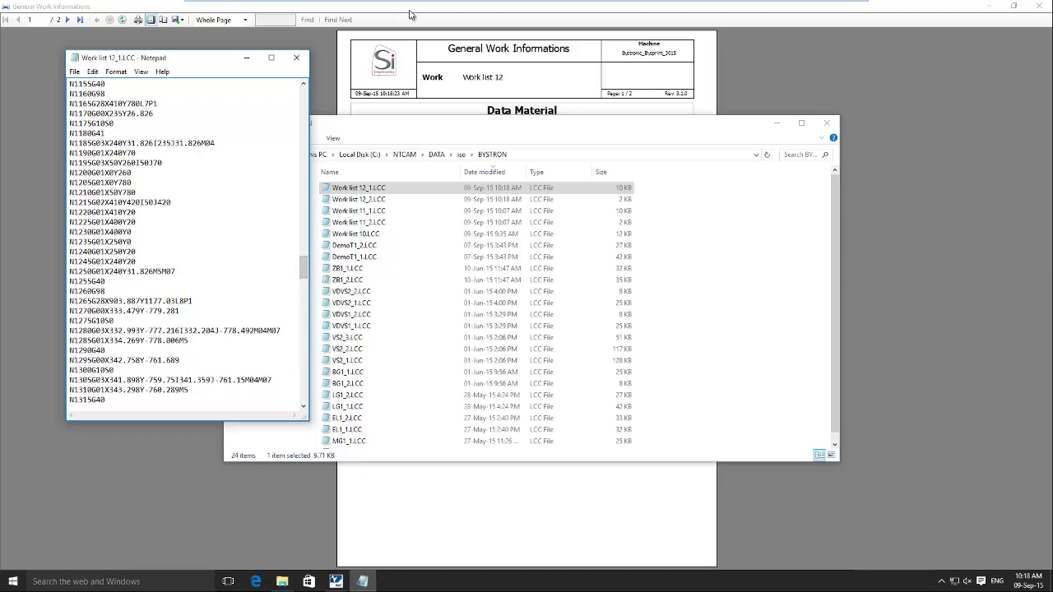
Switch back to the Libellula HVAC window and view the Reduction's whole flat pattern in the duct editor
left_click(336, 580)
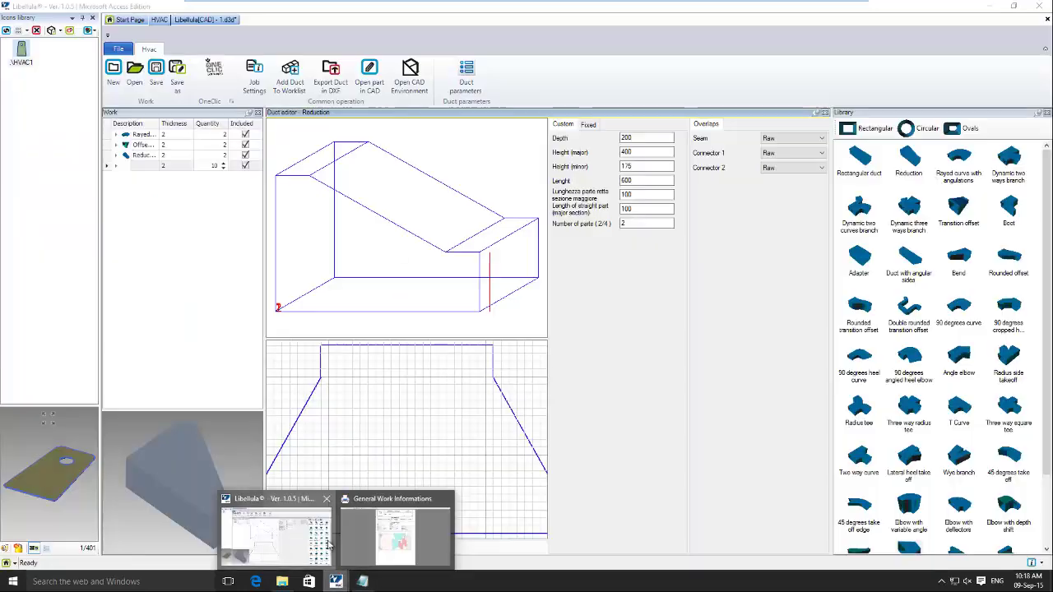
left_click(328, 535)
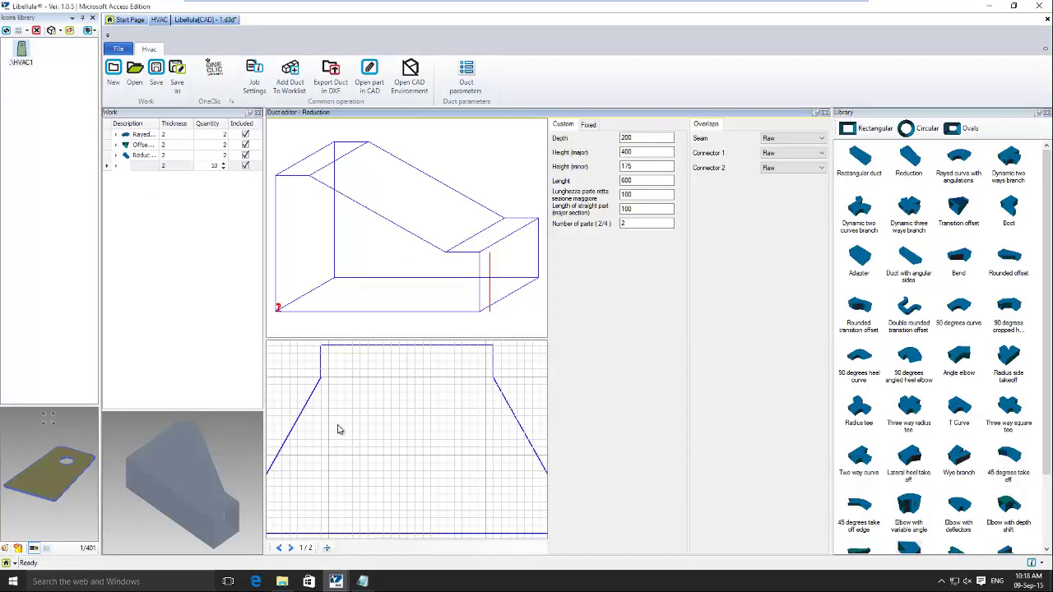
scroll(450, 425, "down", 3)
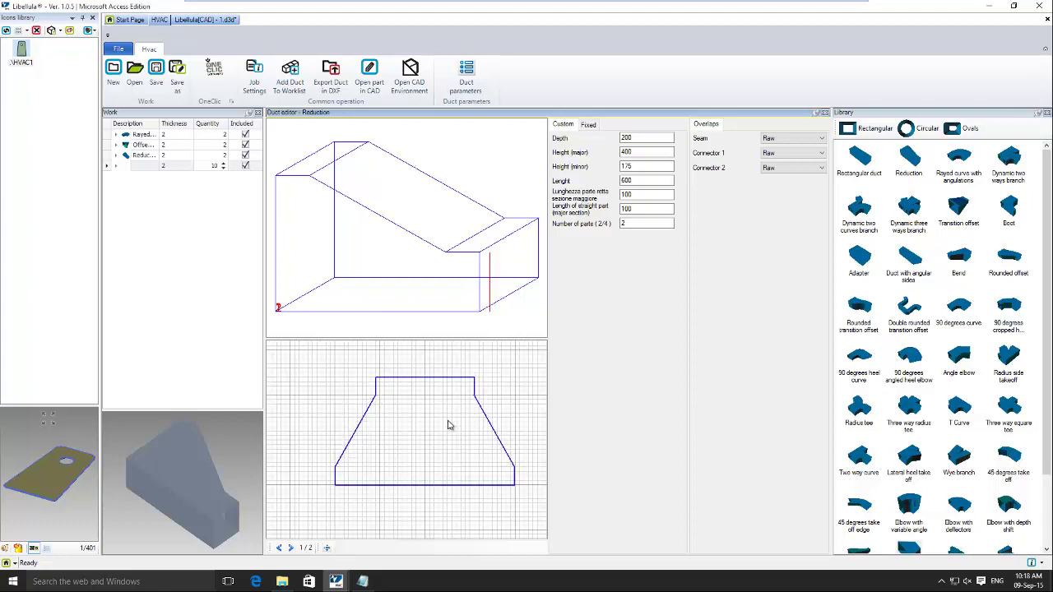